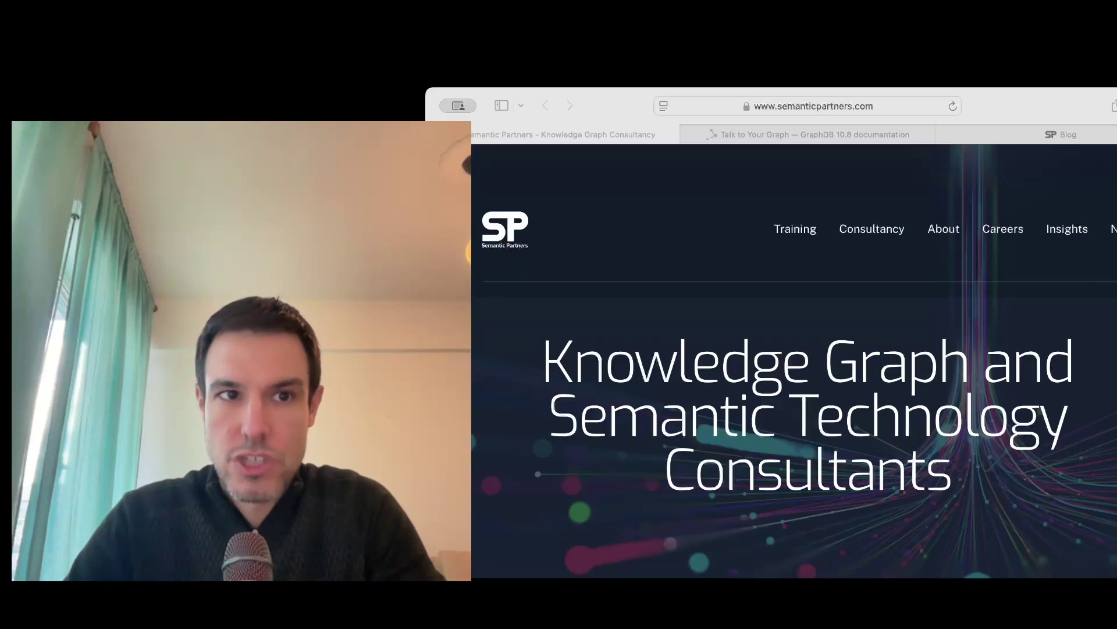
Read the Talk to Your Graph documentation and the Semantic Partners blog, then move to the SFIA site.
click(871, 138)
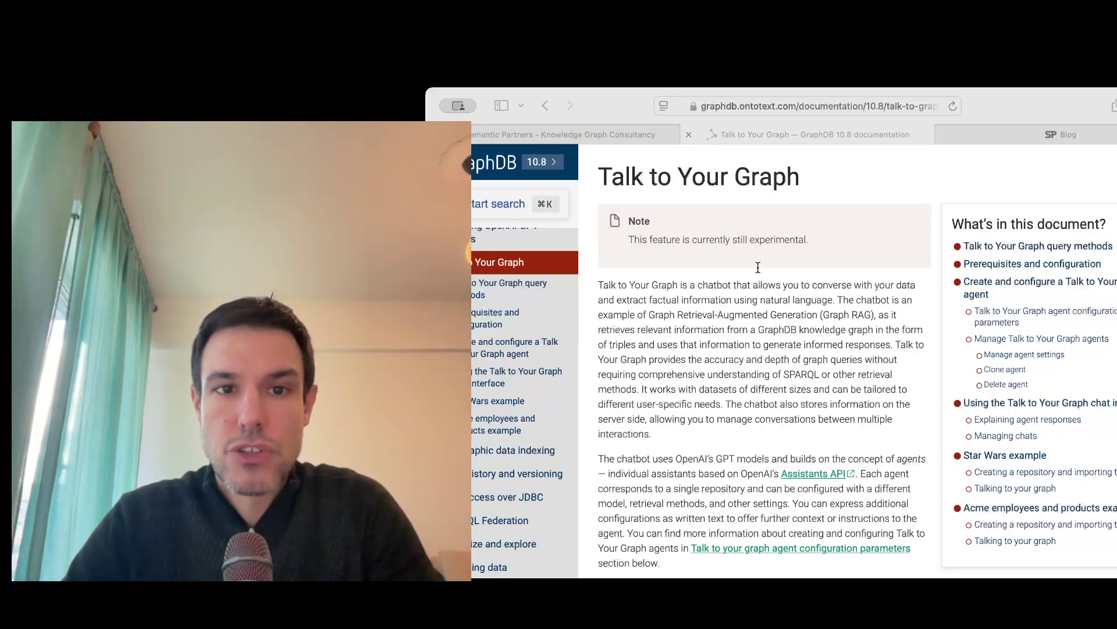
click(1052, 128)
click(408, 332)
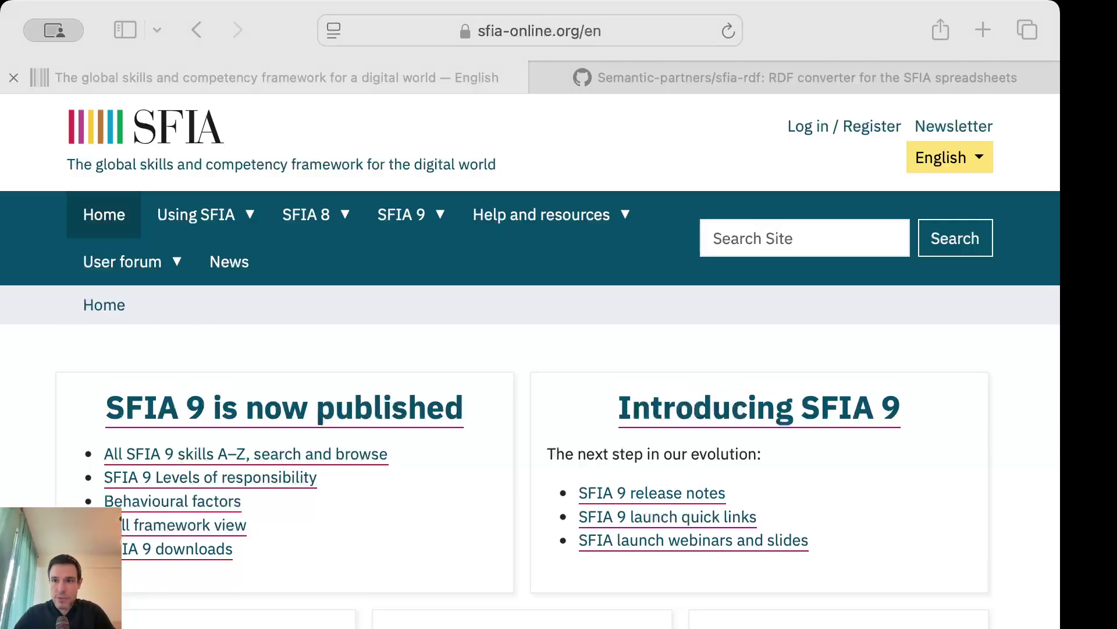
Read the sfia-rdf README down to The Model diagram, then bring up SFIA.ttl.
click(815, 82)
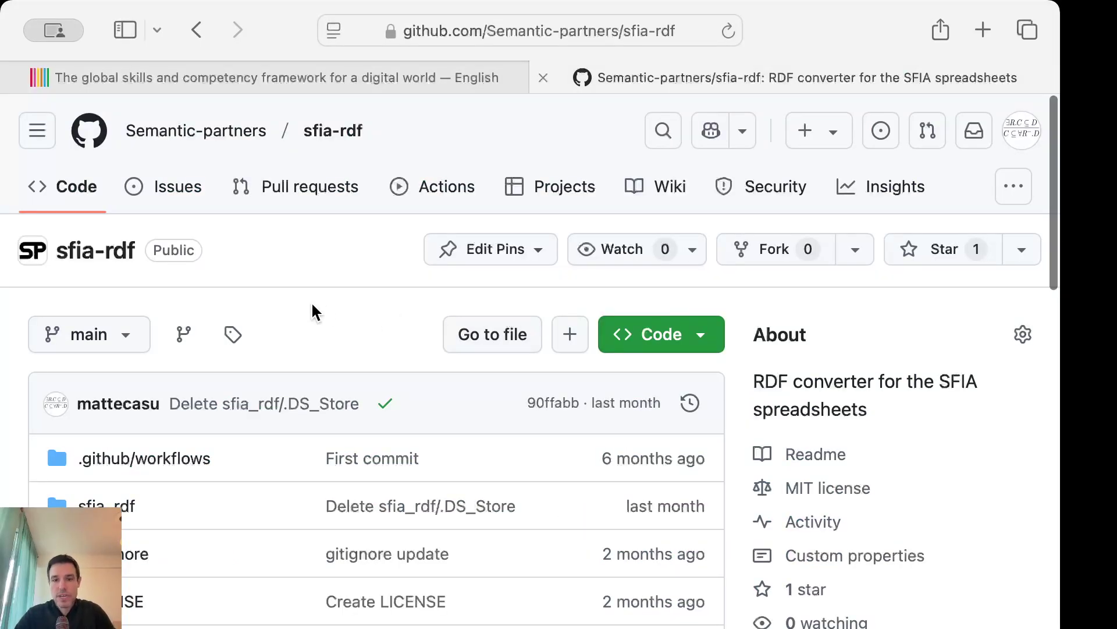
scroll(313, 311, down, 10)
scroll(312, 310, down, 10)
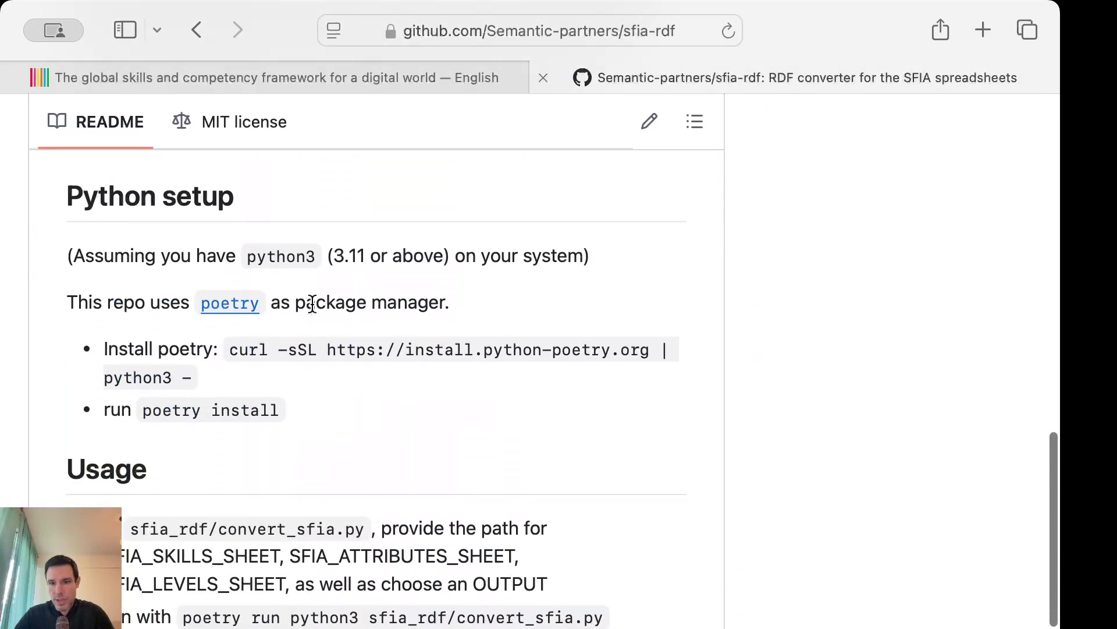
scroll(313, 303, down, 8)
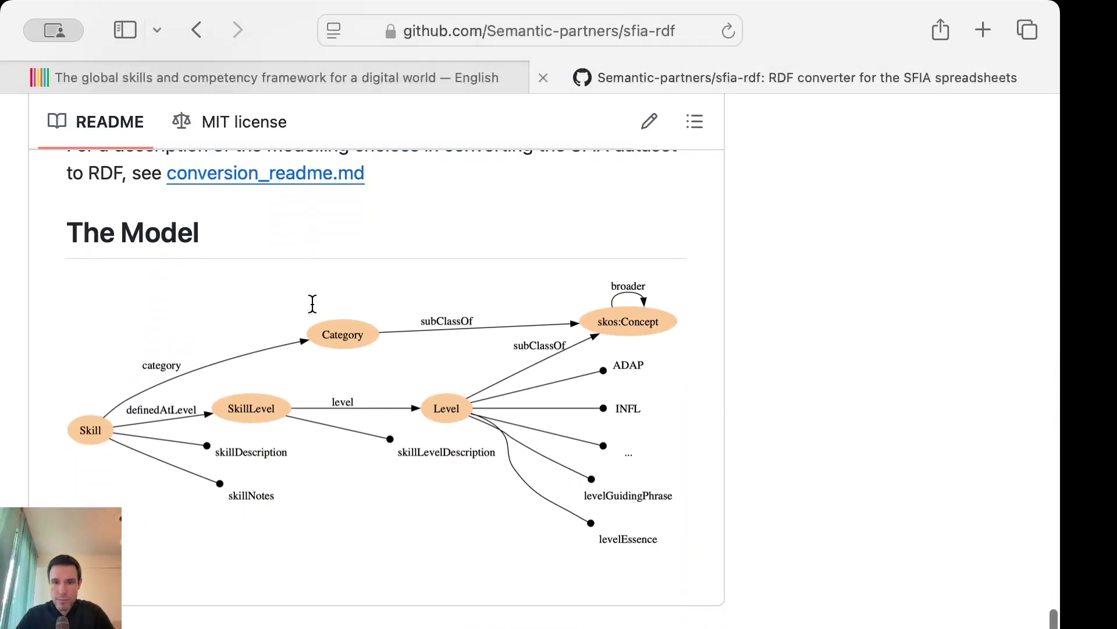
key(super+Tab)
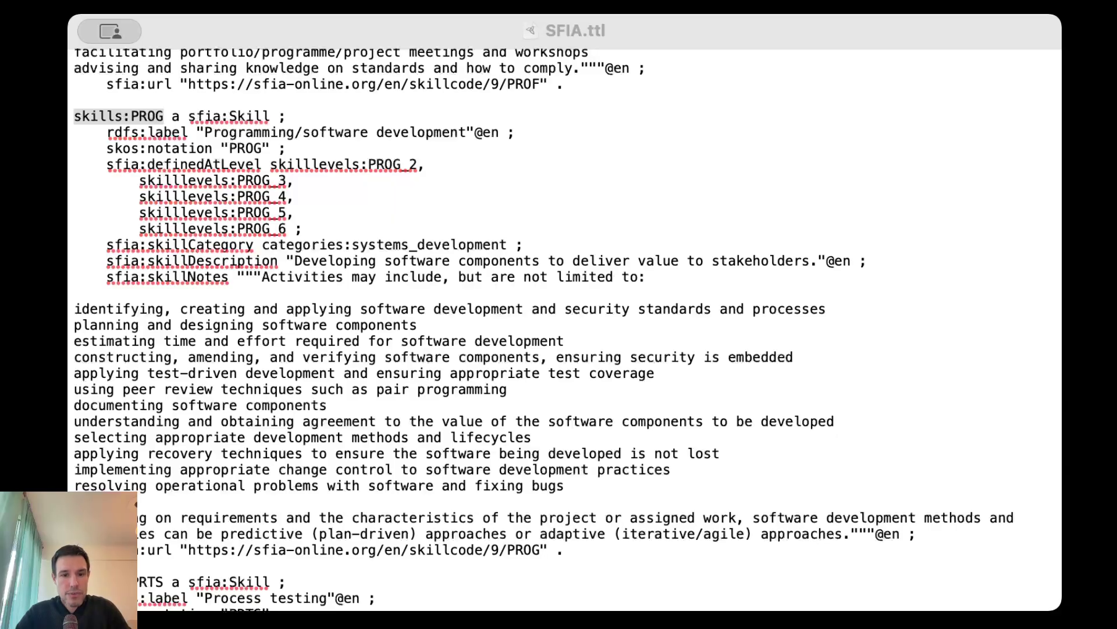
Bring the resumes.ttl window to the front in TextEdit.
key(super+grave)
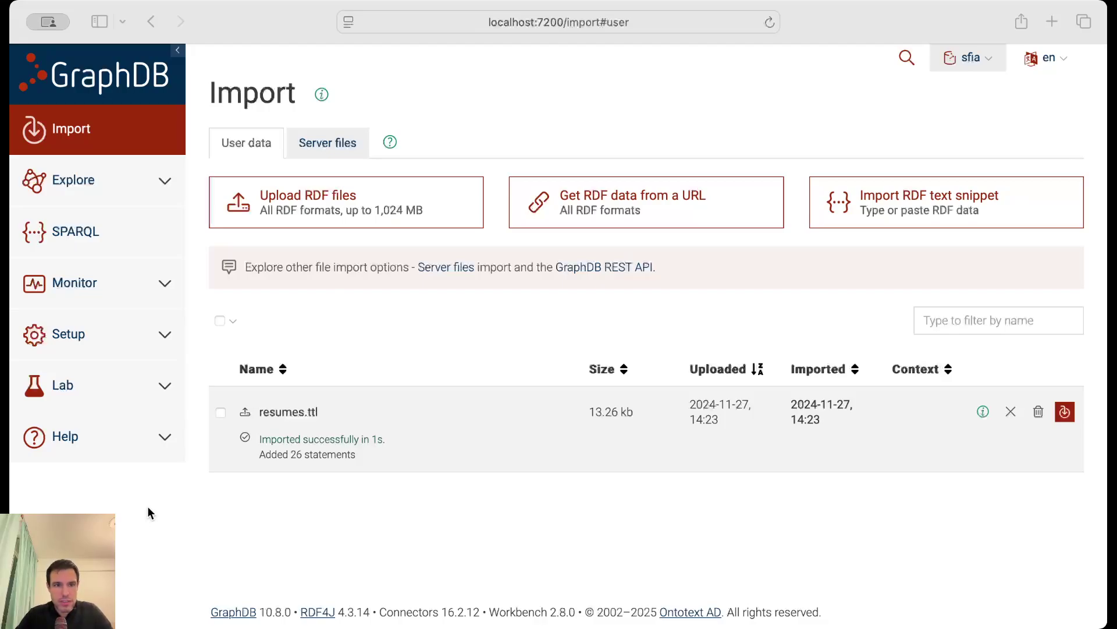
Back in GraphDB, open Explore > Similarity to list the sfia_index.
key(super+Tab)
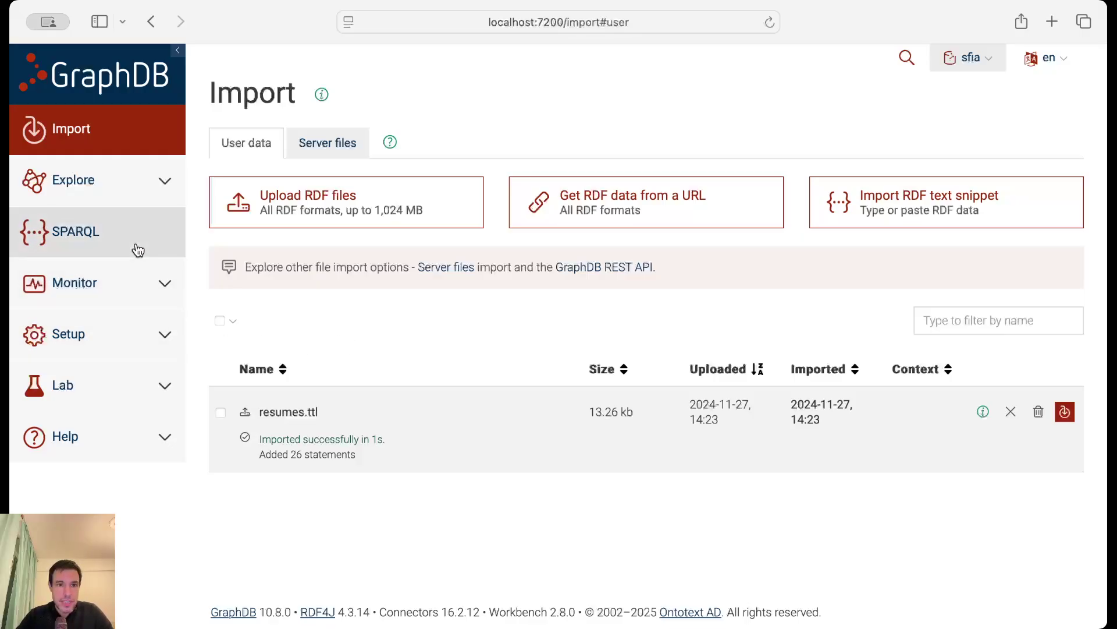
click(143, 182)
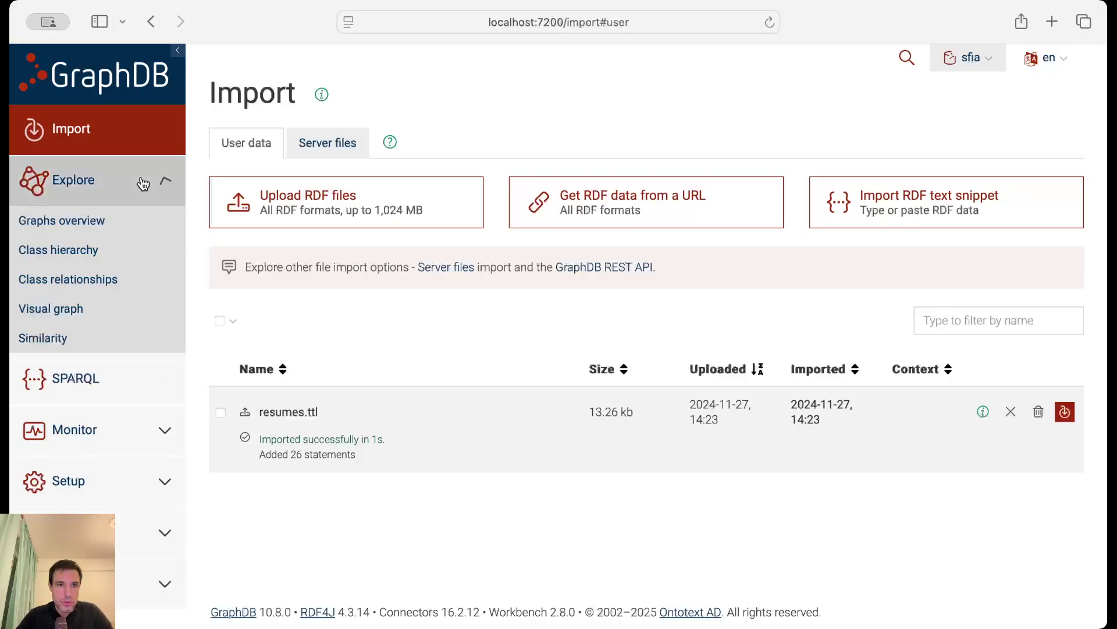
click(86, 336)
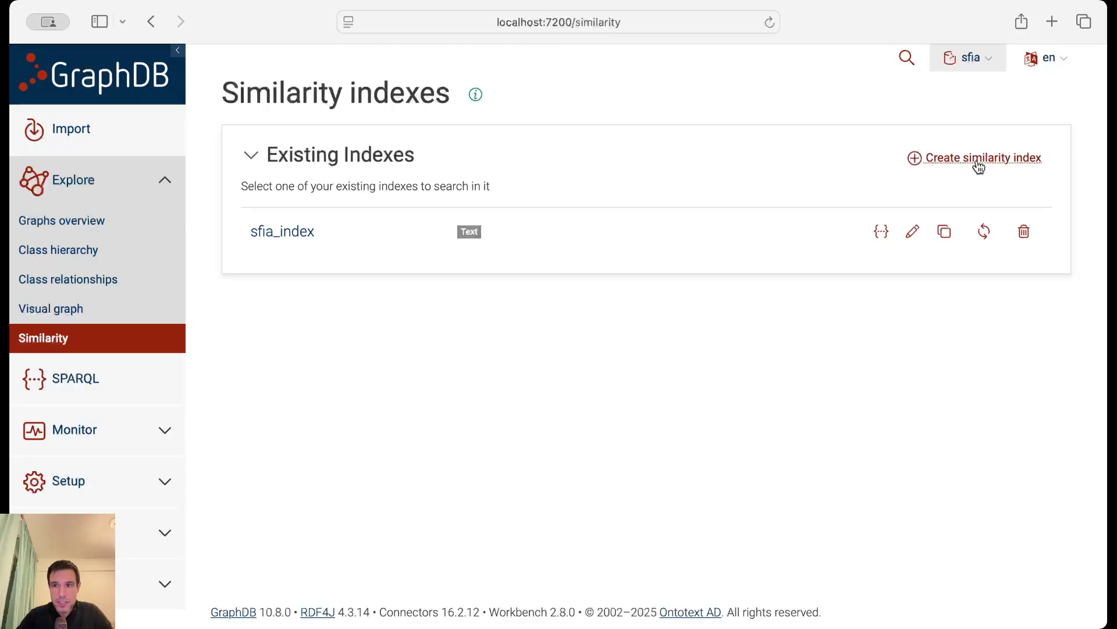
Open the Create similarity index form and inspect its default documentID/documentText data query.
click(974, 160)
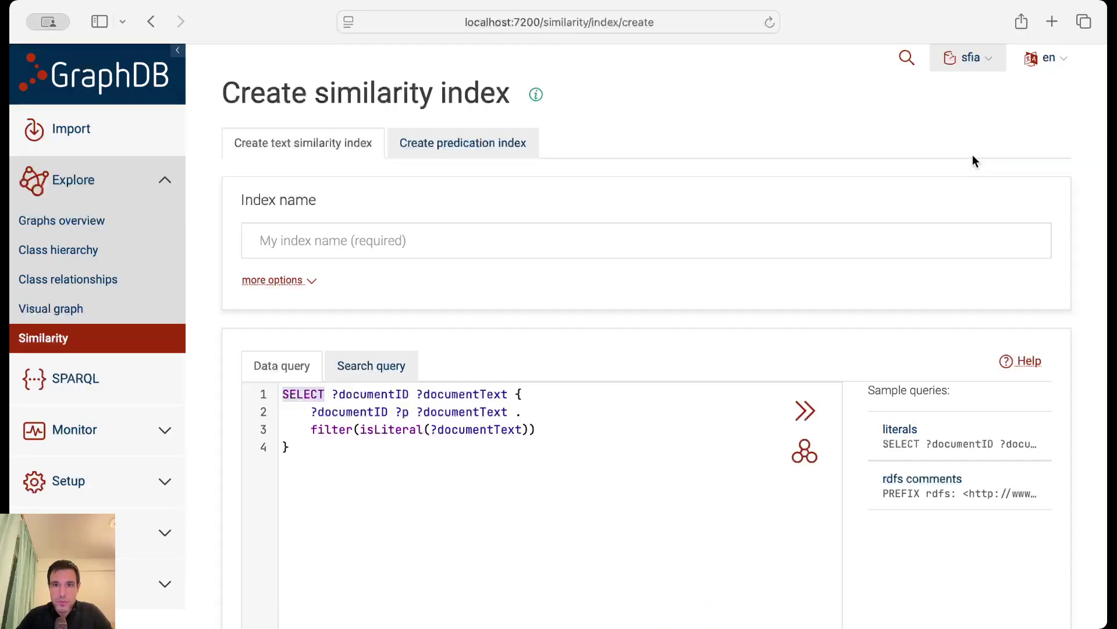
click(319, 236)
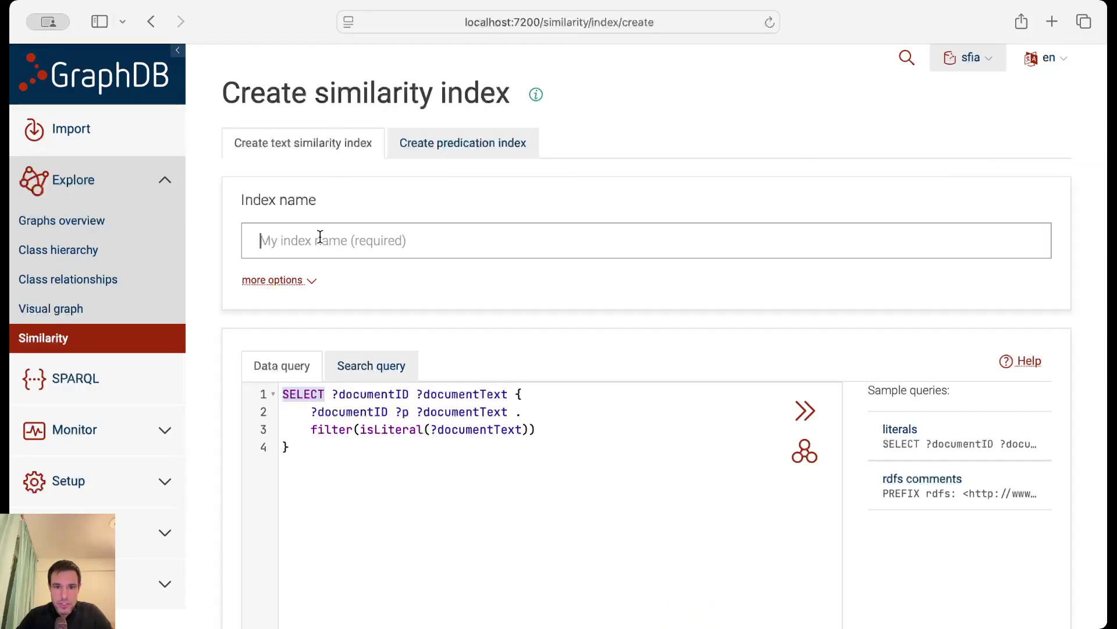
scroll(320, 236, down, 3)
drag(284, 291, 291, 343)
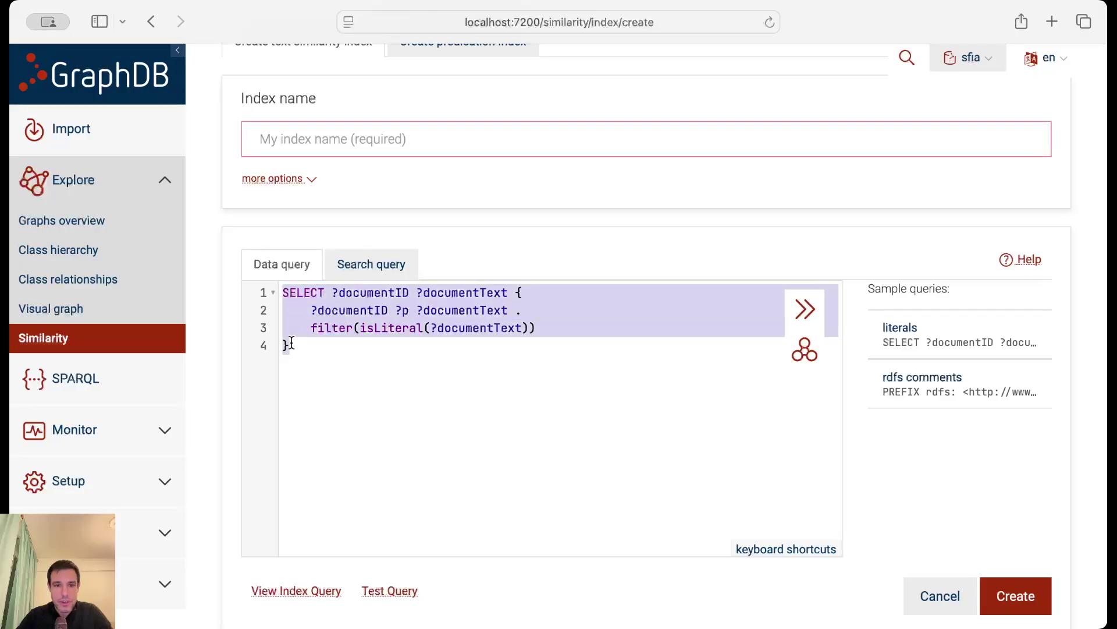
click(458, 431)
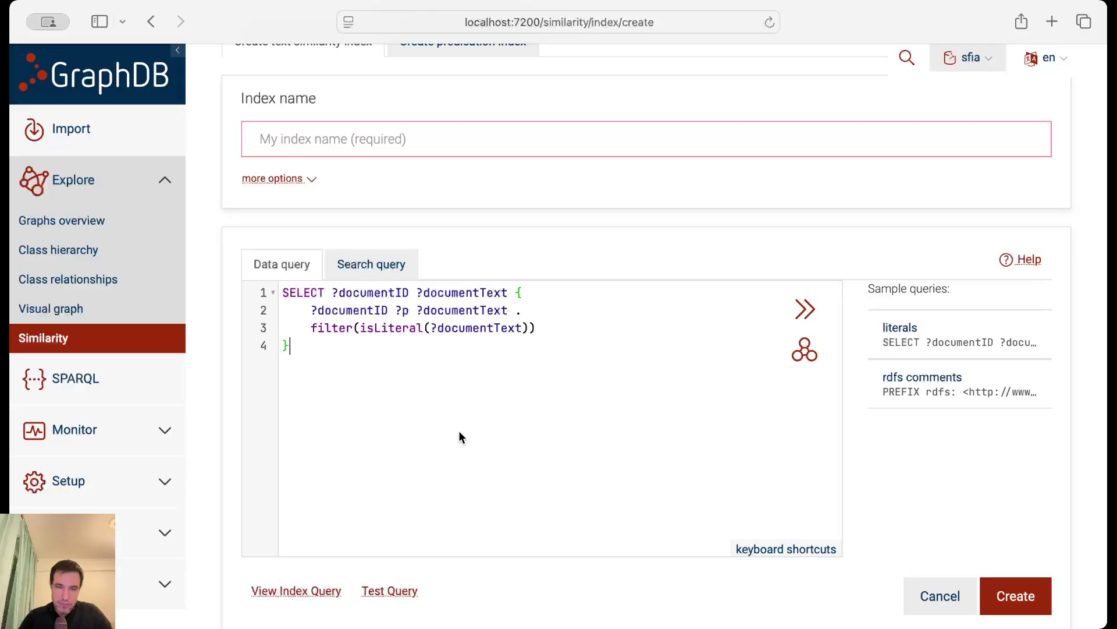
click(486, 313)
click(499, 371)
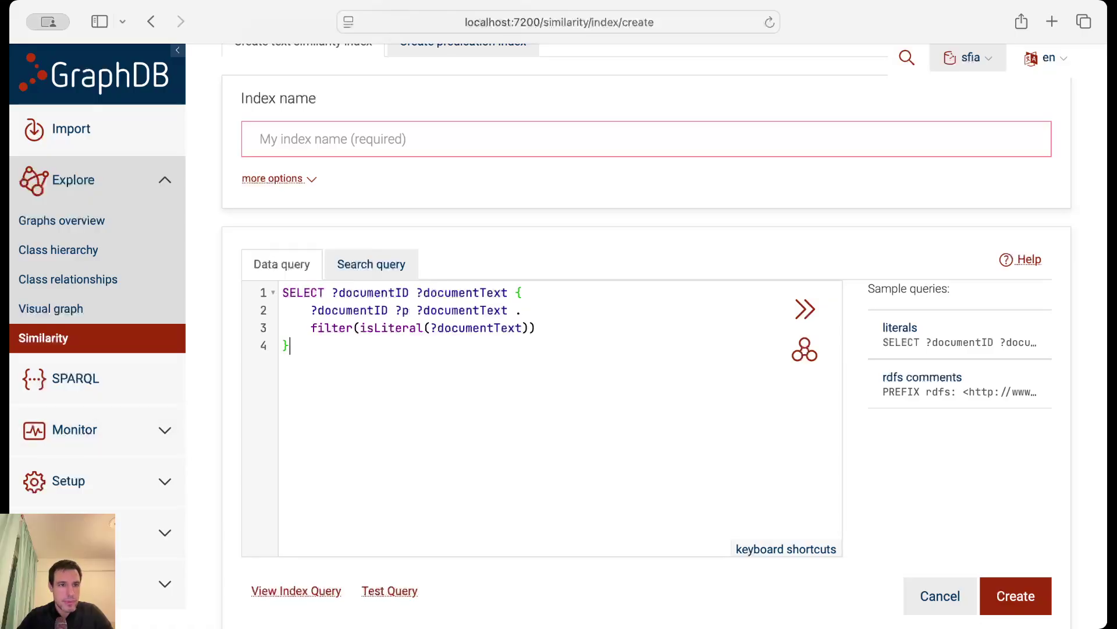
Return to the GraphDB window and expand the Lab menu in the sidebar.
key(super+Tab)
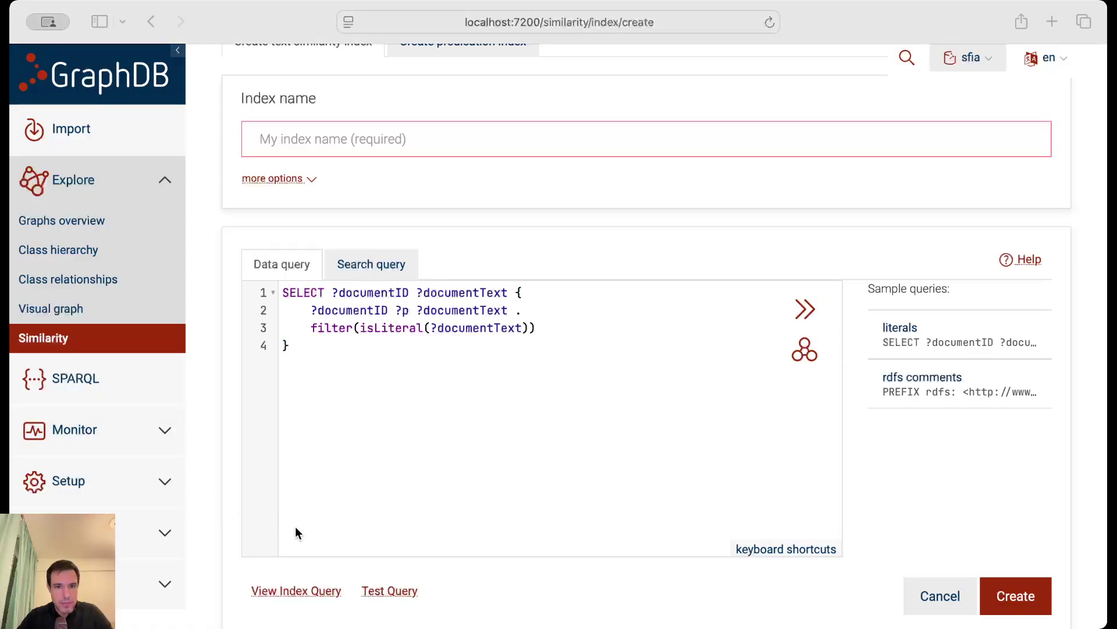
click(295, 526)
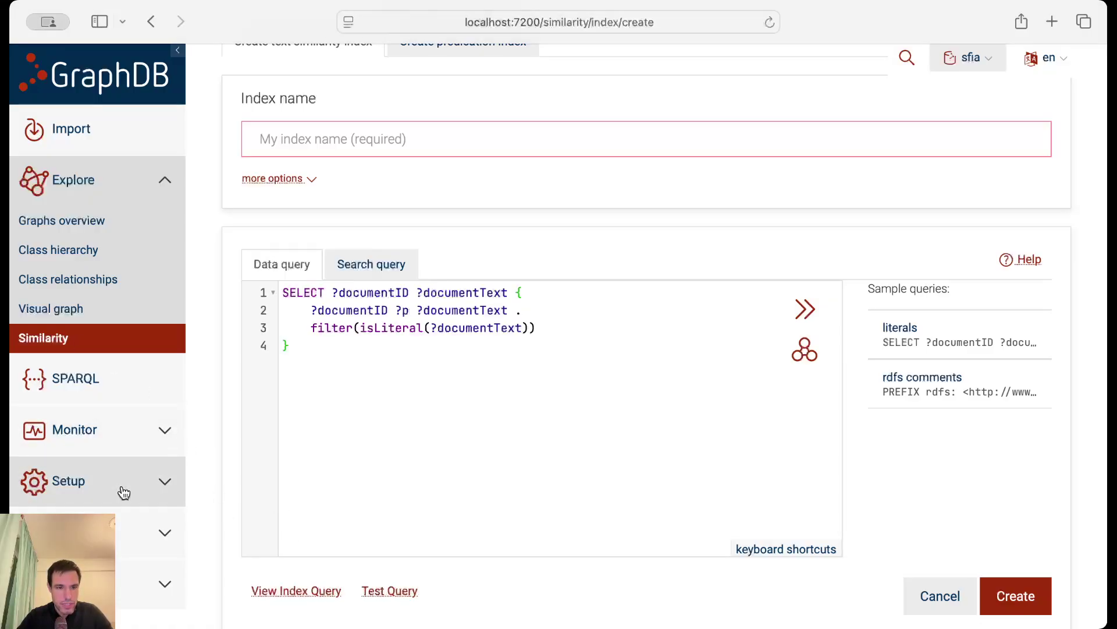
click(103, 531)
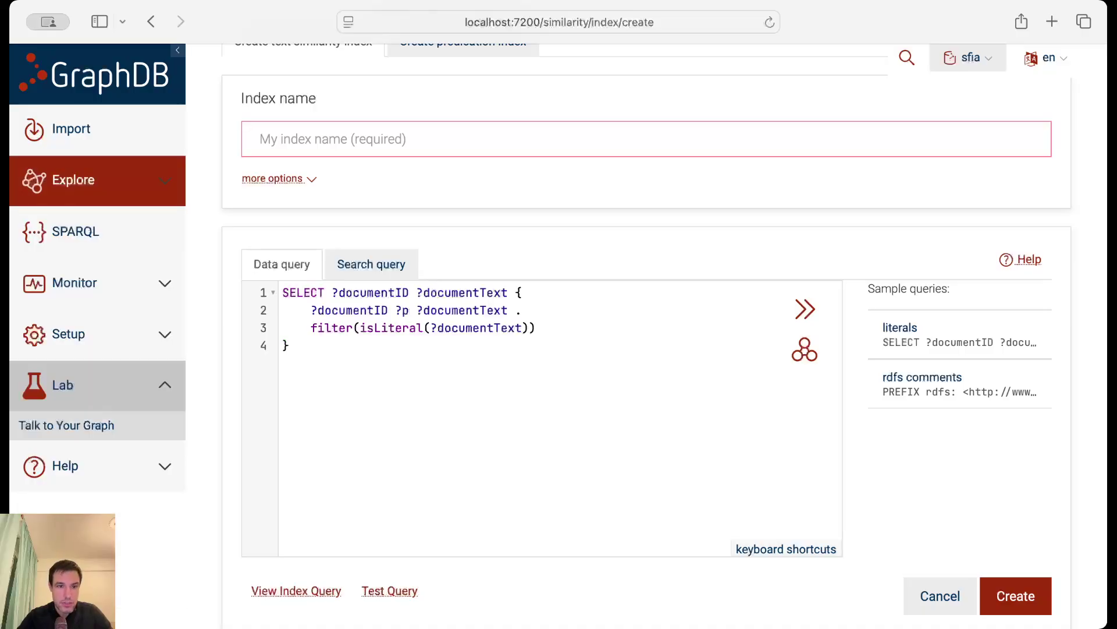
Select SFIA_agent in Talk to Your Graph and open its settings via the gear icon.
click(96, 427)
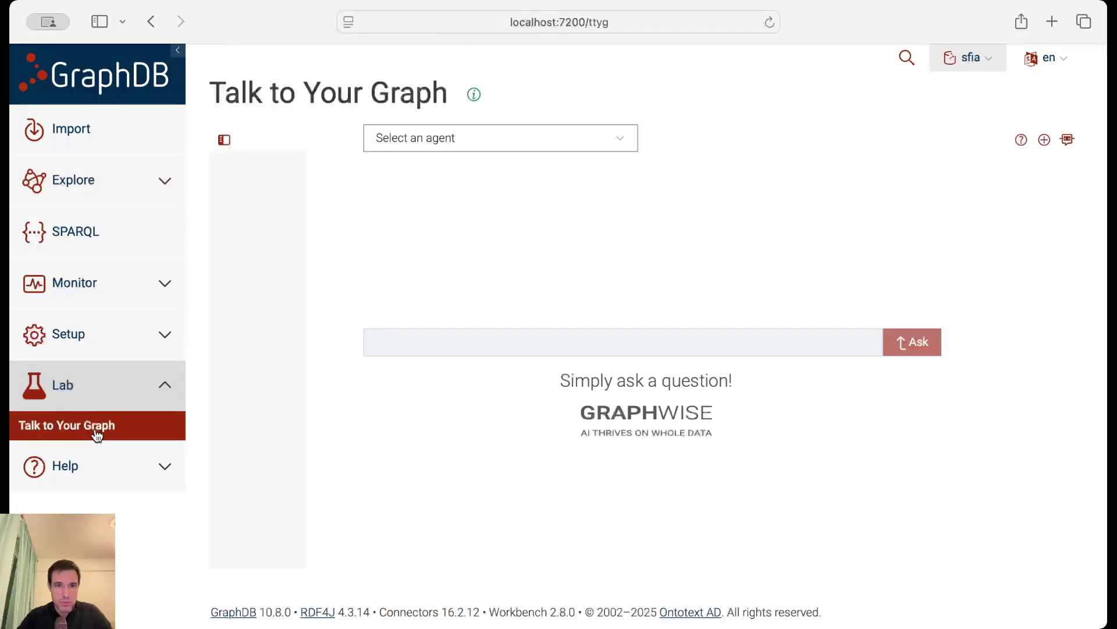
click(600, 144)
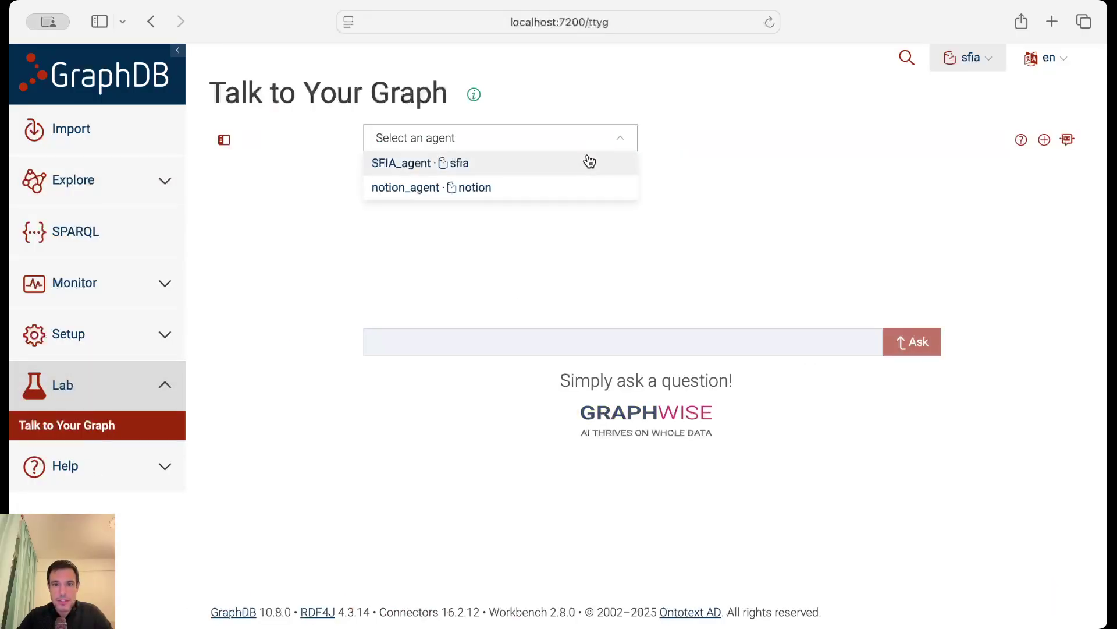
click(585, 165)
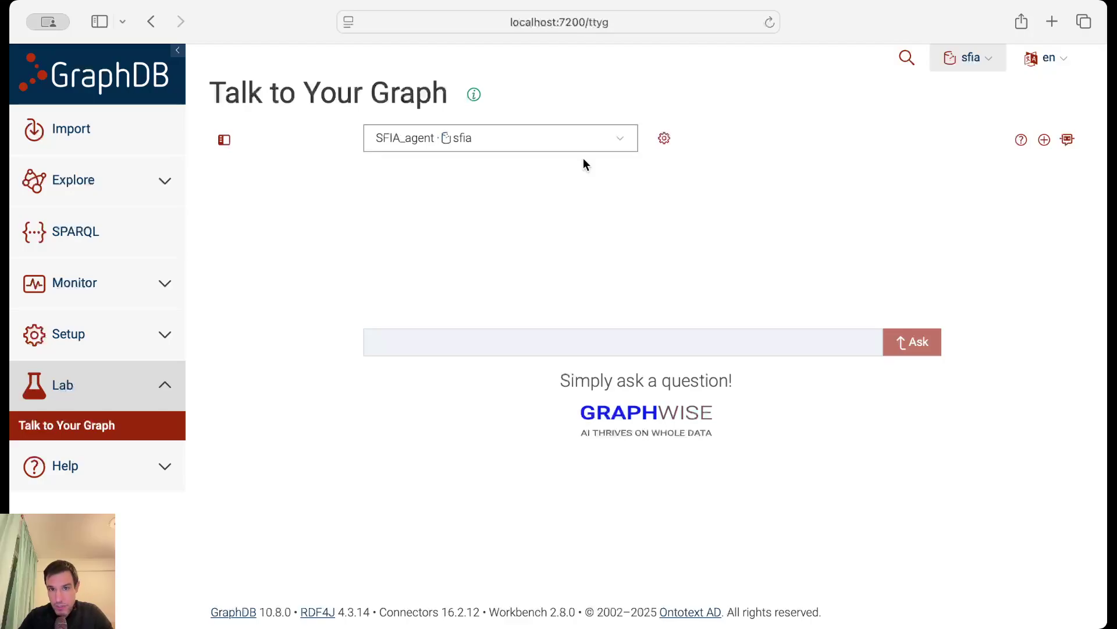
click(664, 140)
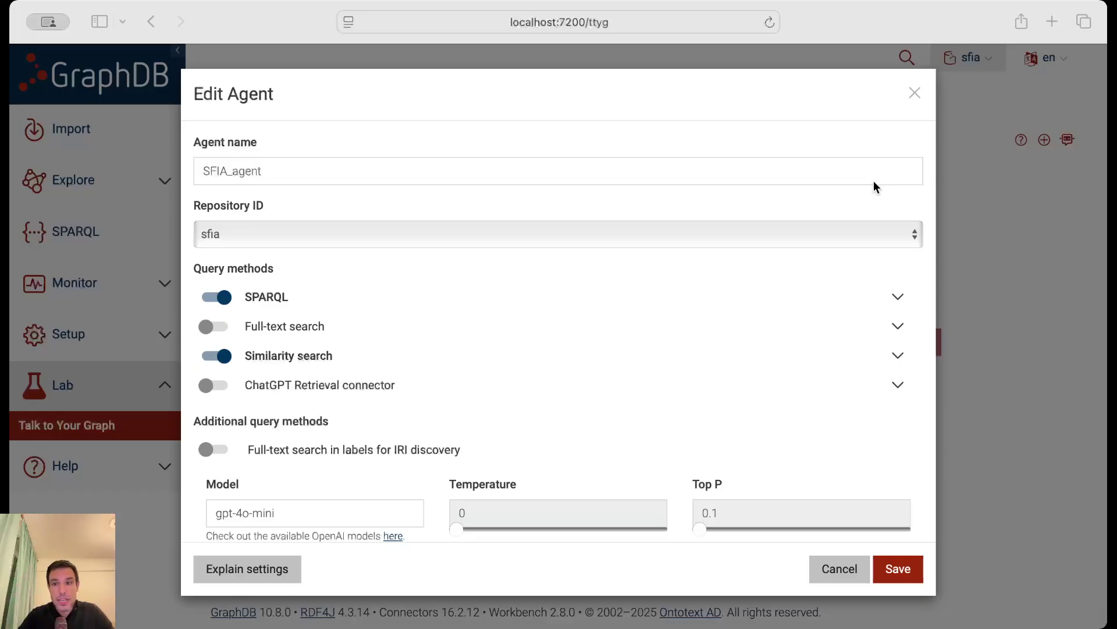
Review the SPARQL method's ontology CONSTRUCT query, then show the agent instructions via Explain settings.
click(896, 300)
scroll(895, 299, down, 5)
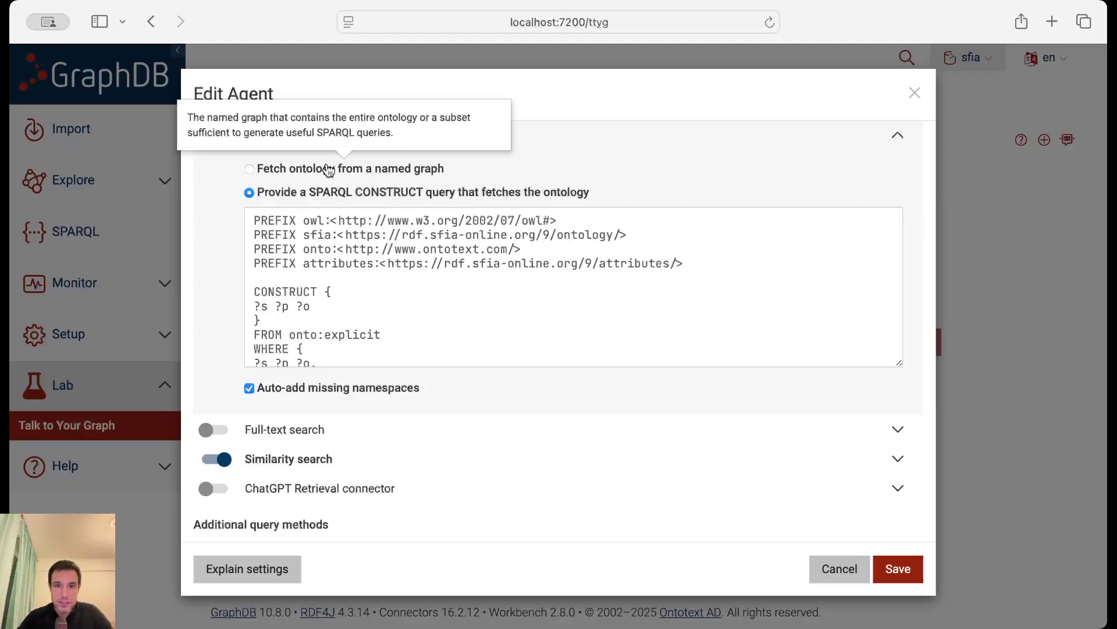
click(424, 237)
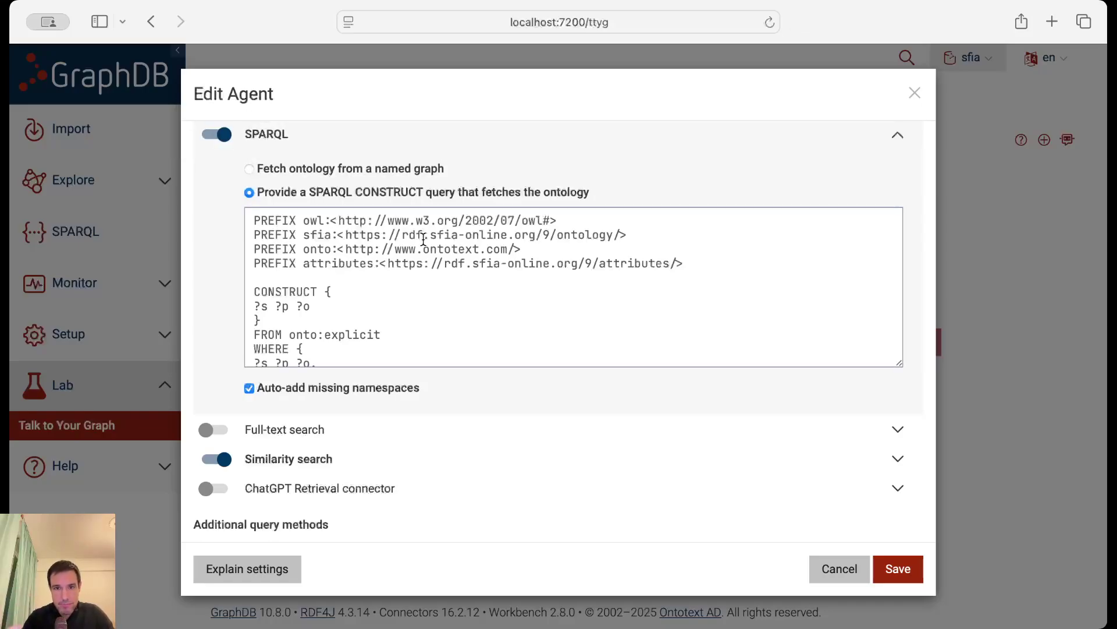
click(457, 282)
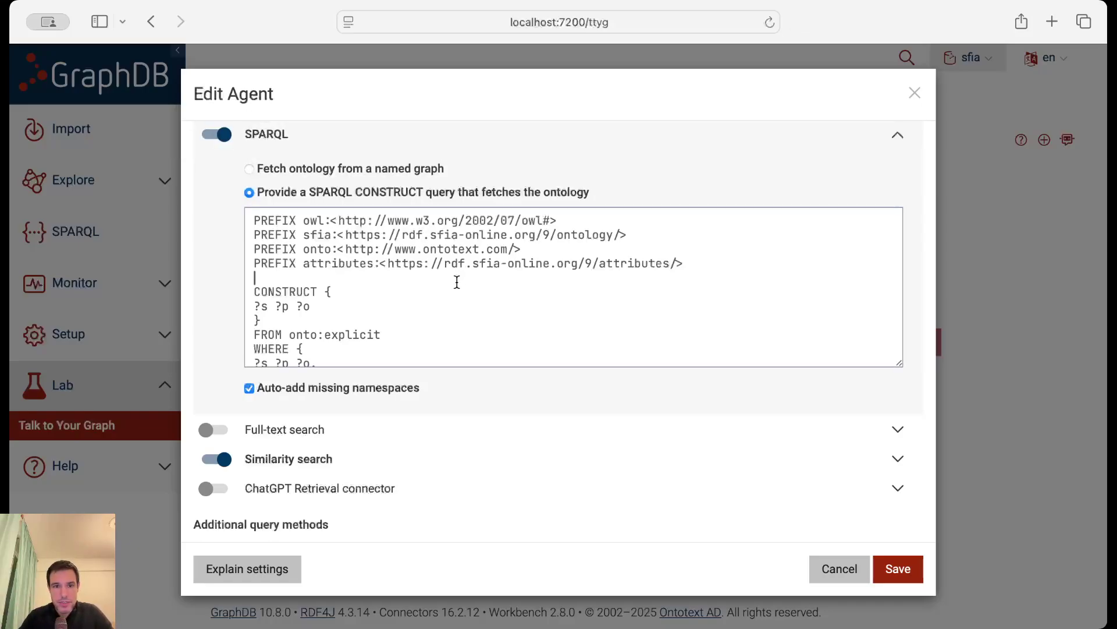
key(Down)
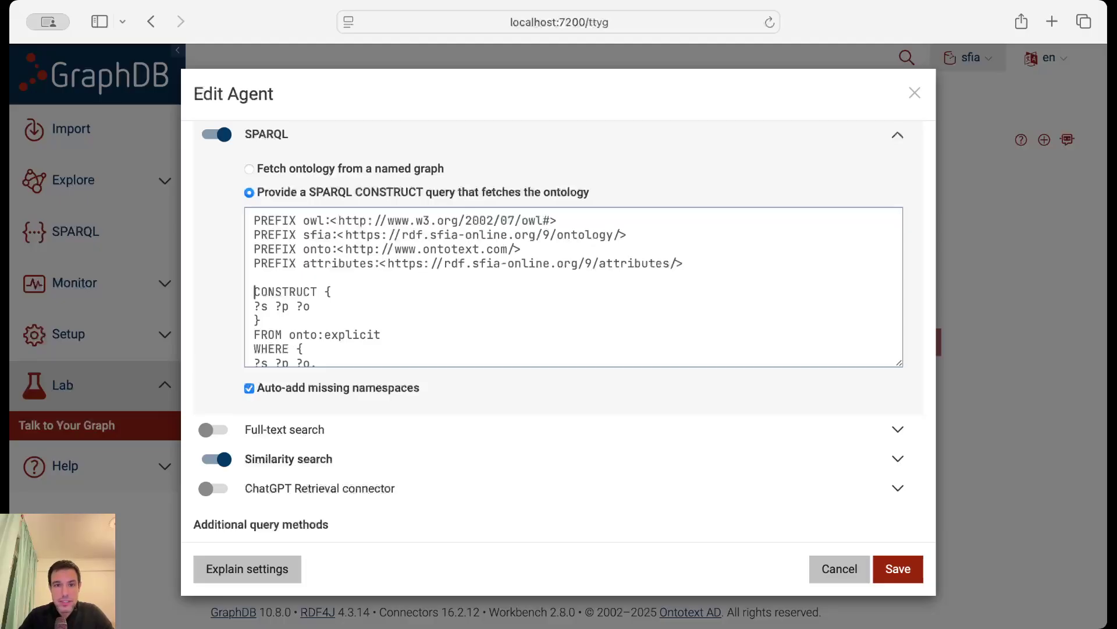
key(Up)
key(Up)
key(Up)
key(shift+Down)
key(shift+Down)
key(shift+Down)
key(shift+Down)
key(shift+Down)
key(shift+Down)
key(shift+Down)
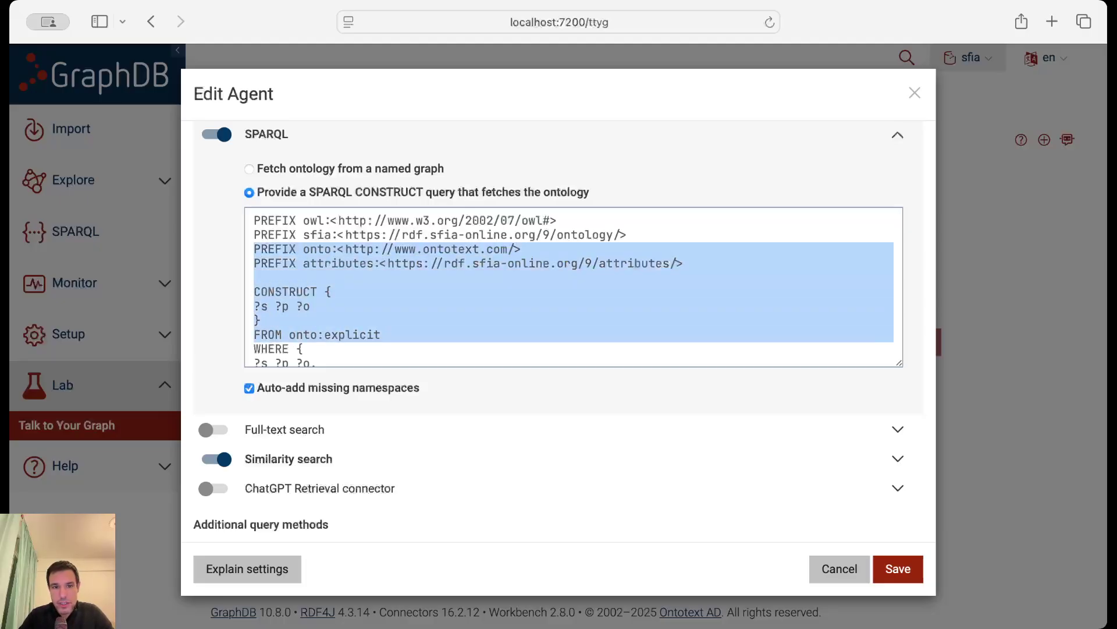
key(shift+Down)
key(shift+Down)
key(shift+Down)
key(shift+Down)
key(shift+Down)
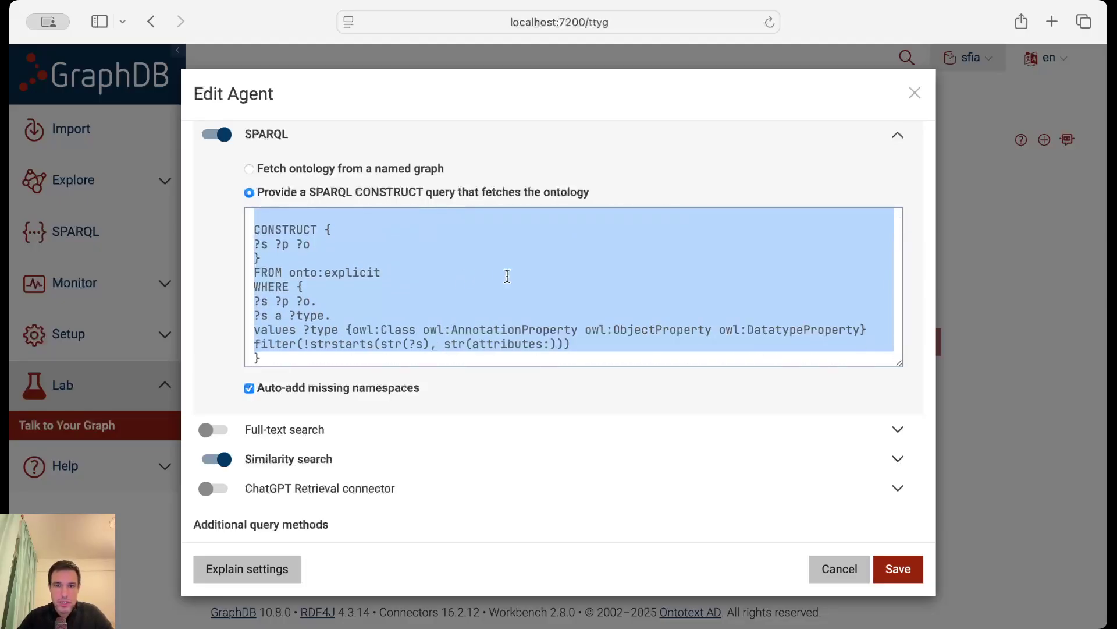
click(510, 275)
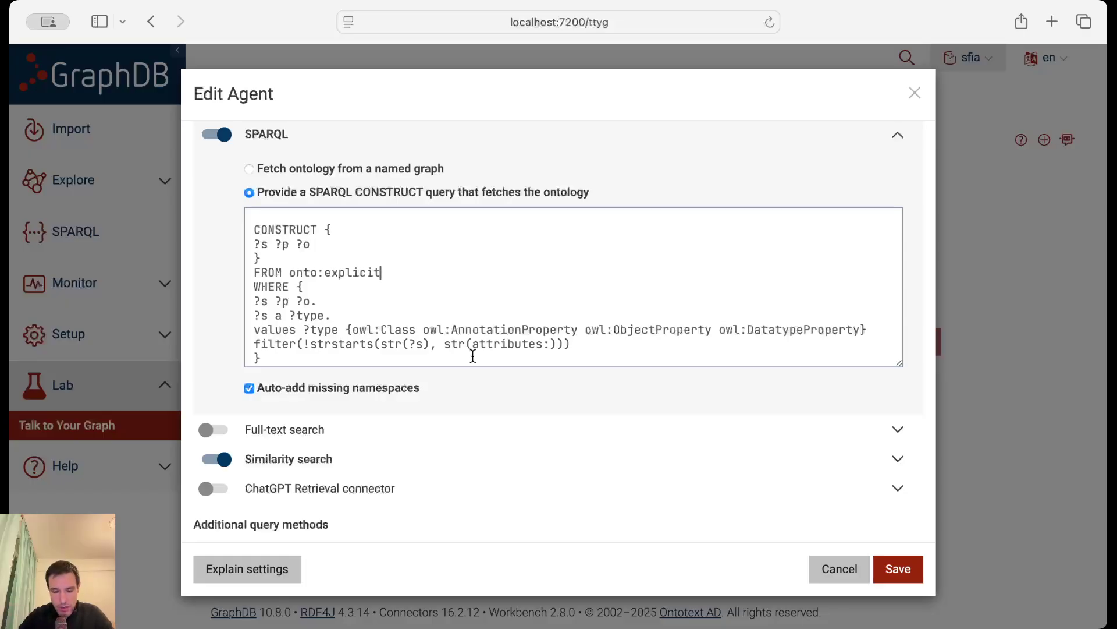
click(268, 575)
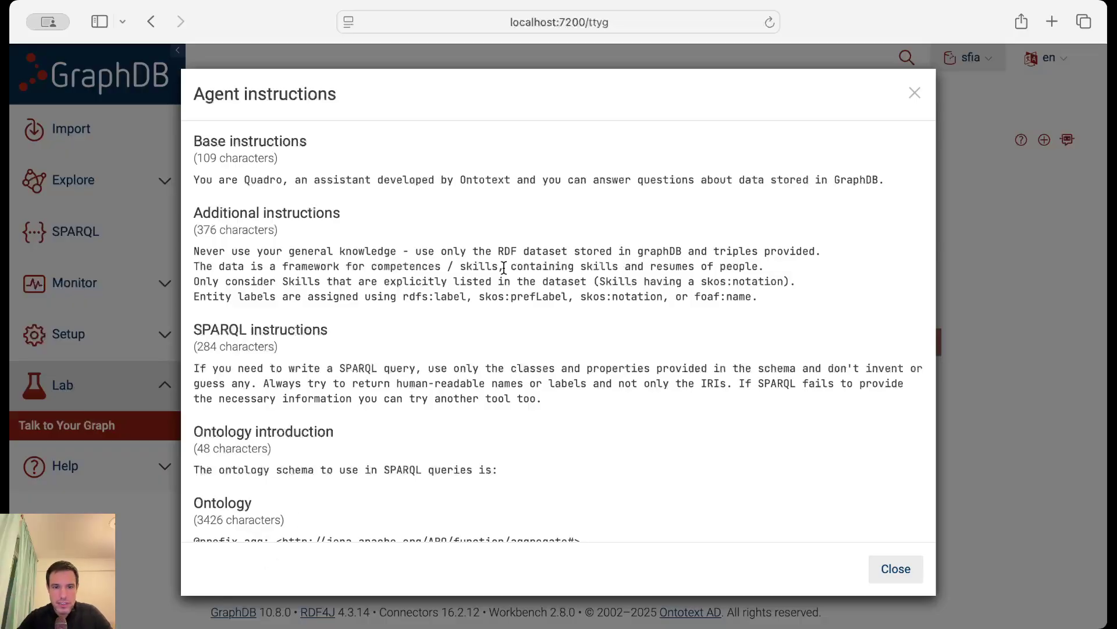
Scroll through the ontology section of the Agent instructions, then close the dialog.
scroll(504, 267, down, 7)
scroll(504, 267, down, 12)
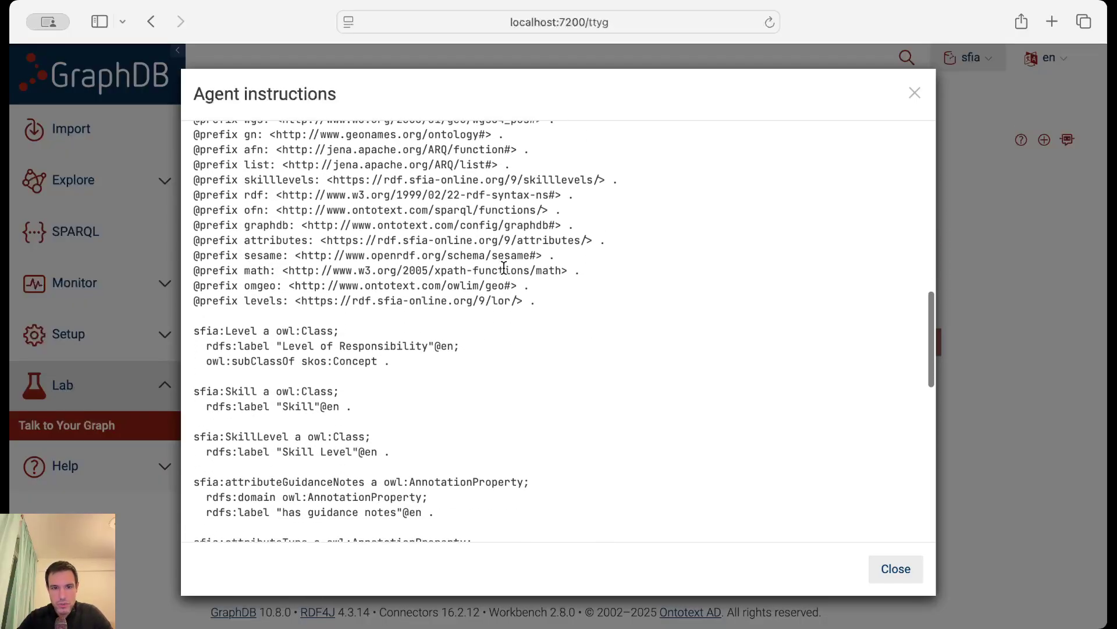
scroll(504, 268, down, 5)
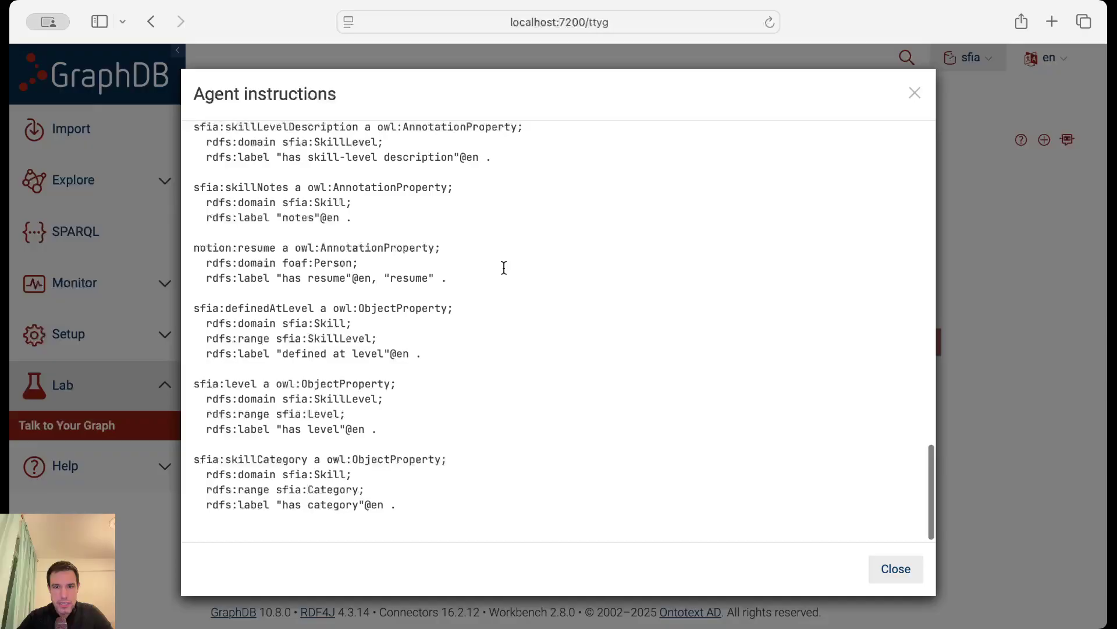
scroll(568, 243, up, 5)
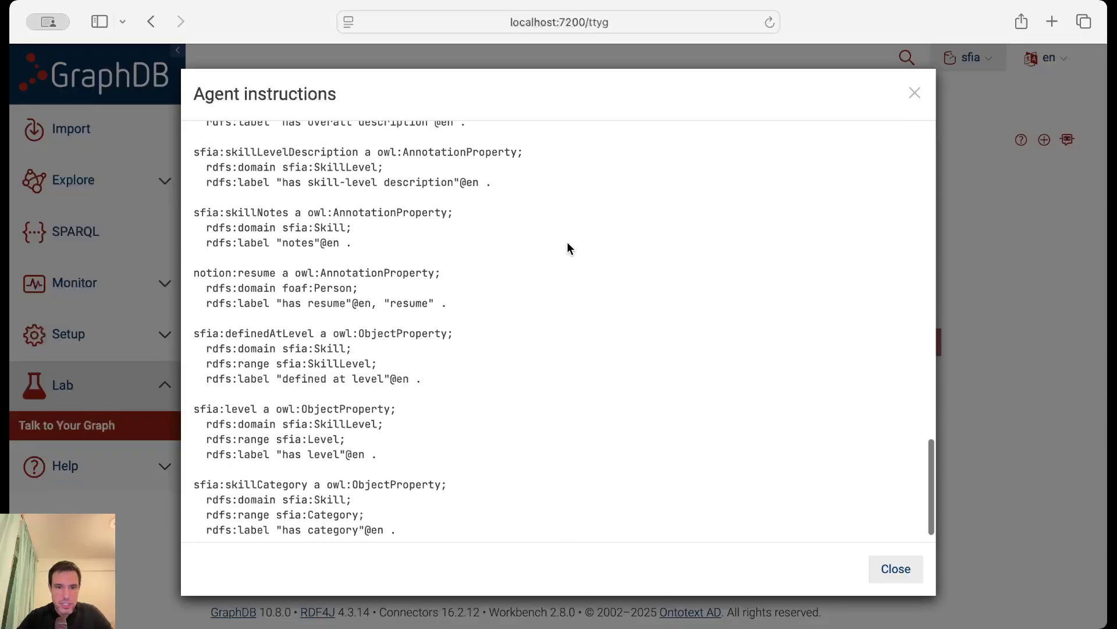
scroll(567, 244, down, 5)
scroll(568, 243, up, 1)
scroll(568, 247, up, 6)
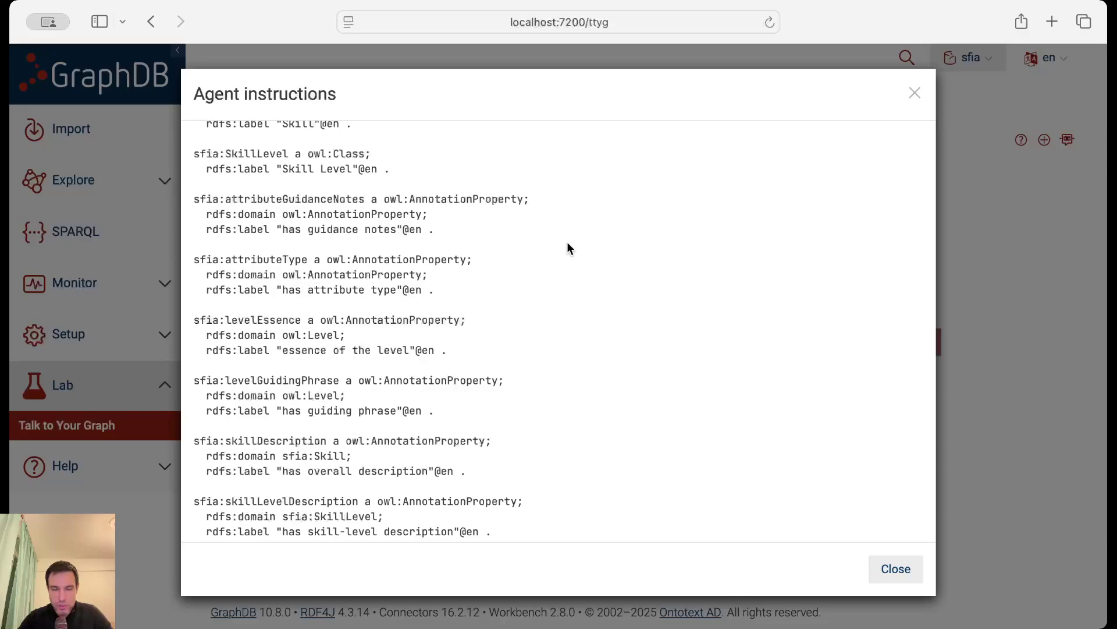
scroll(567, 244, up, 5)
click(914, 94)
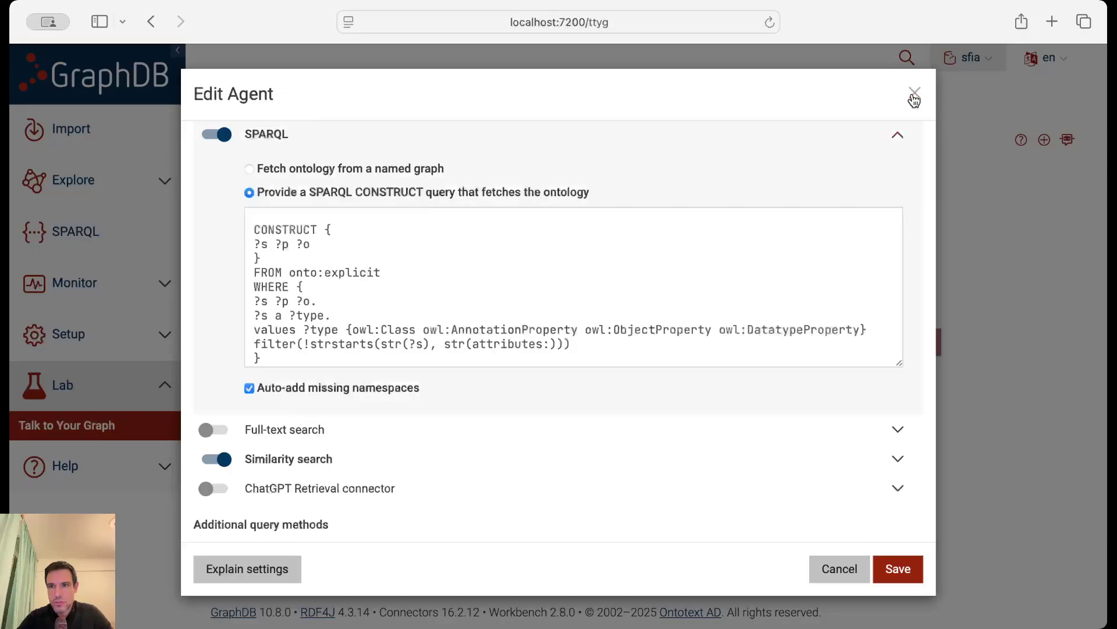
Collapse the SPARQL section to reveal gpt-4o-mini, temperature 0 and Top P 0.1.
scroll(757, 175, up, 1)
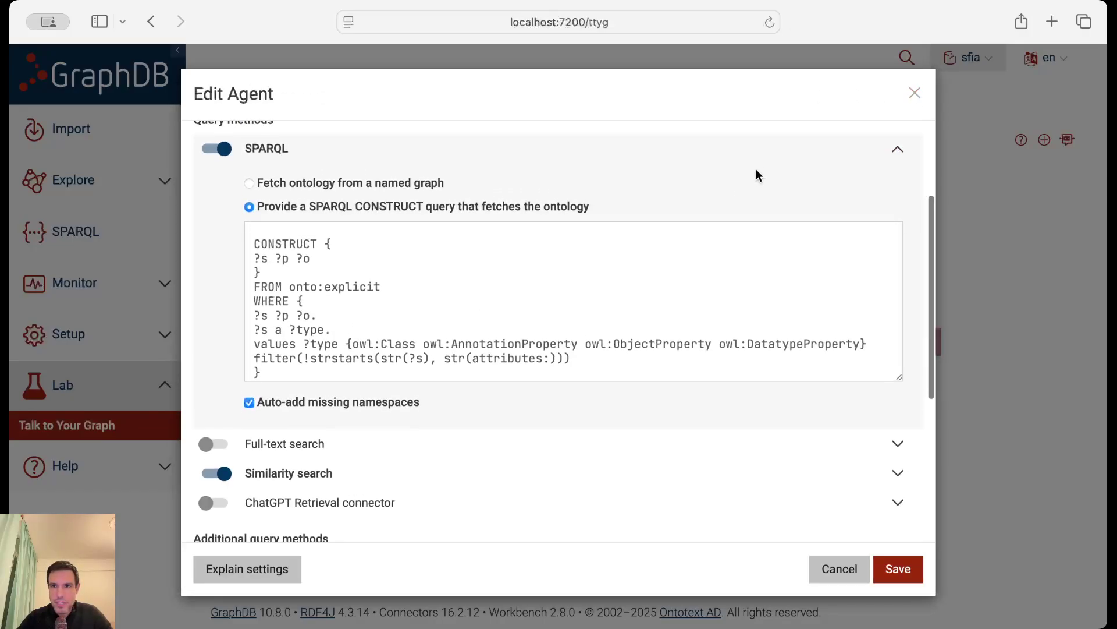
click(894, 159)
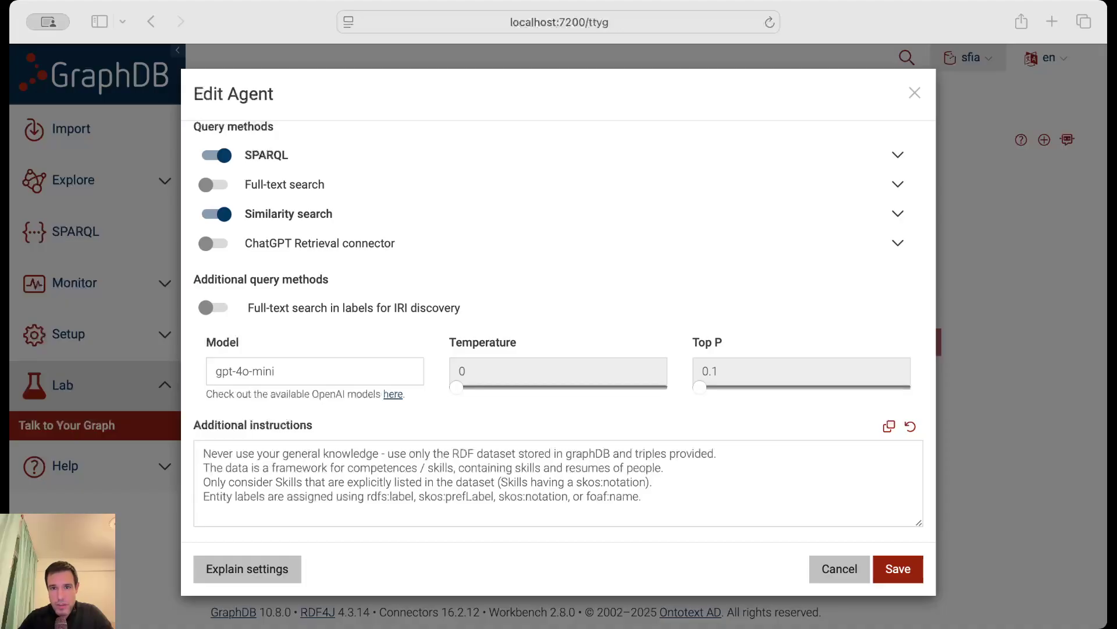
click(895, 248)
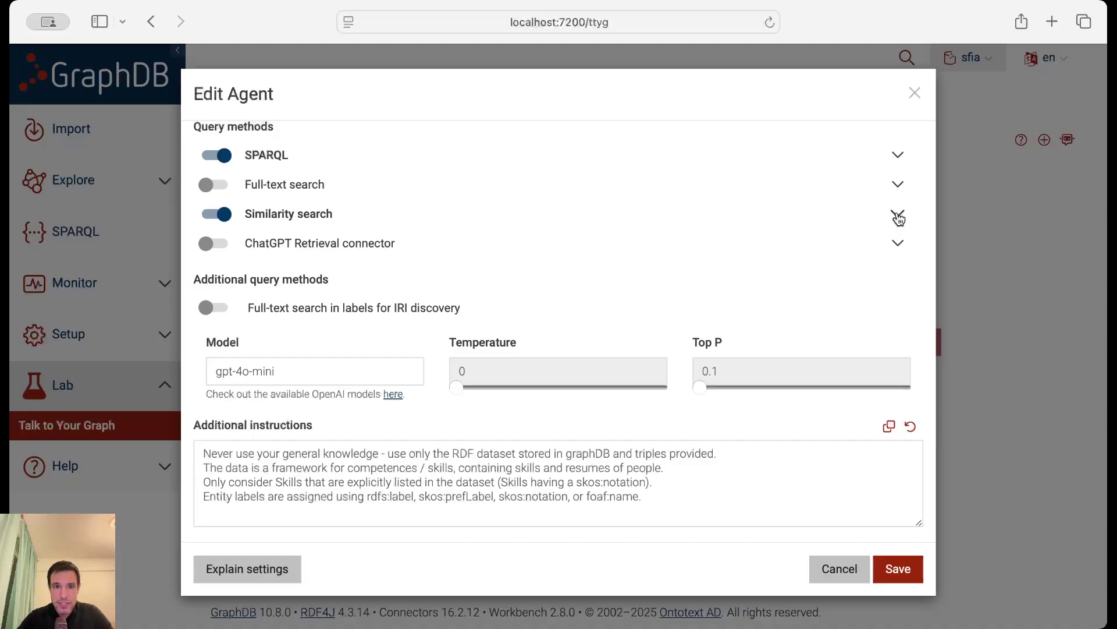
click(898, 216)
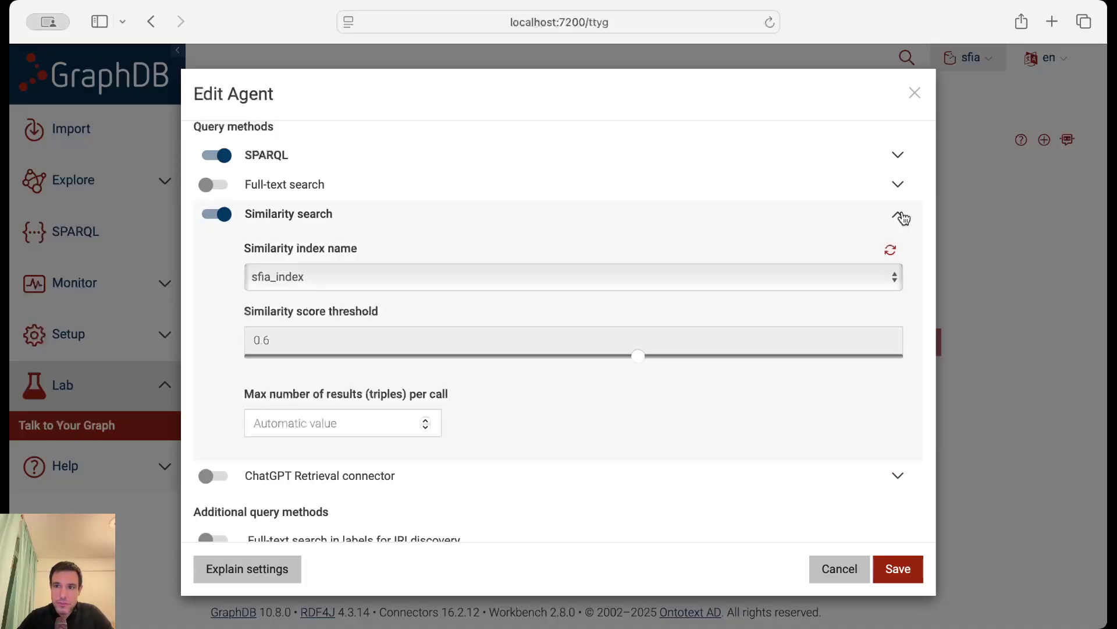
scroll(606, 230, down, 1)
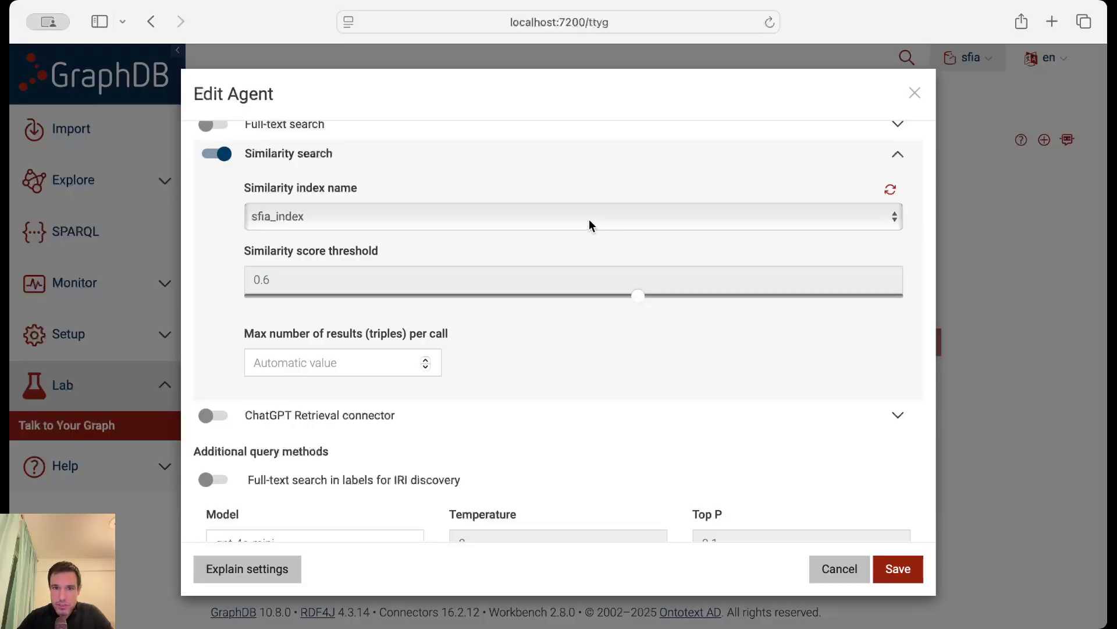
click(589, 224)
click(589, 221)
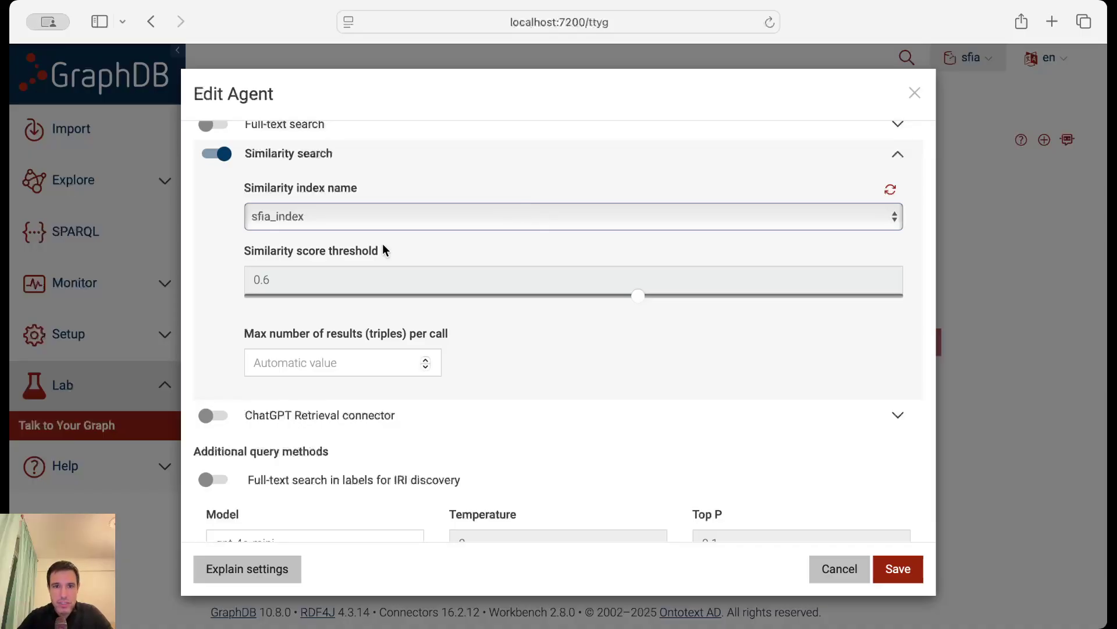
mouse_move(322, 244)
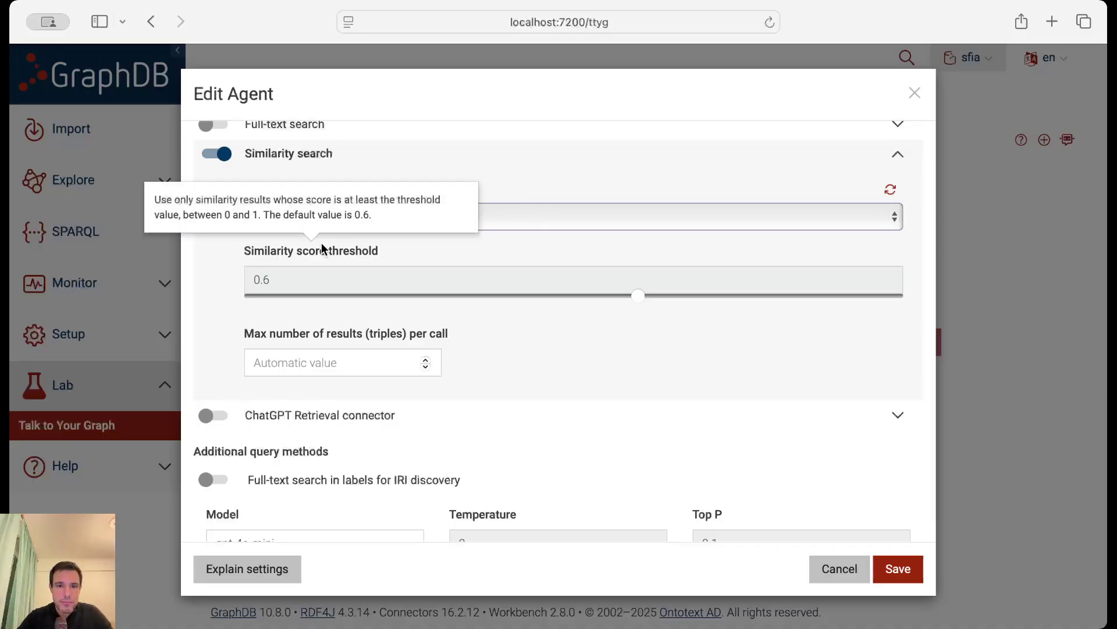
click(897, 156)
mouse_move(335, 280)
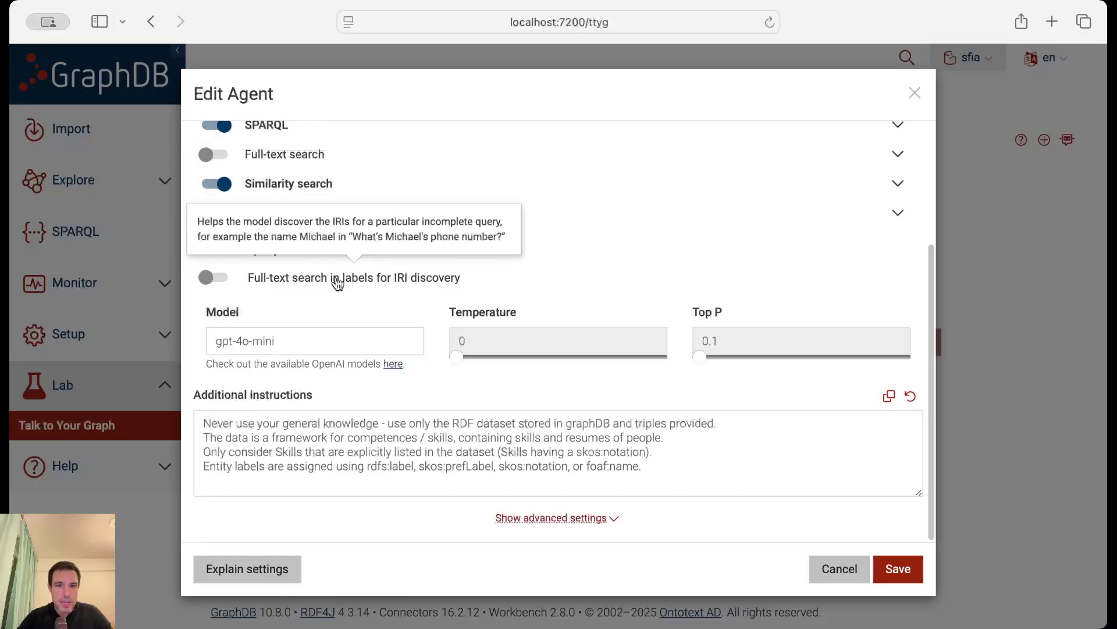
click(307, 345)
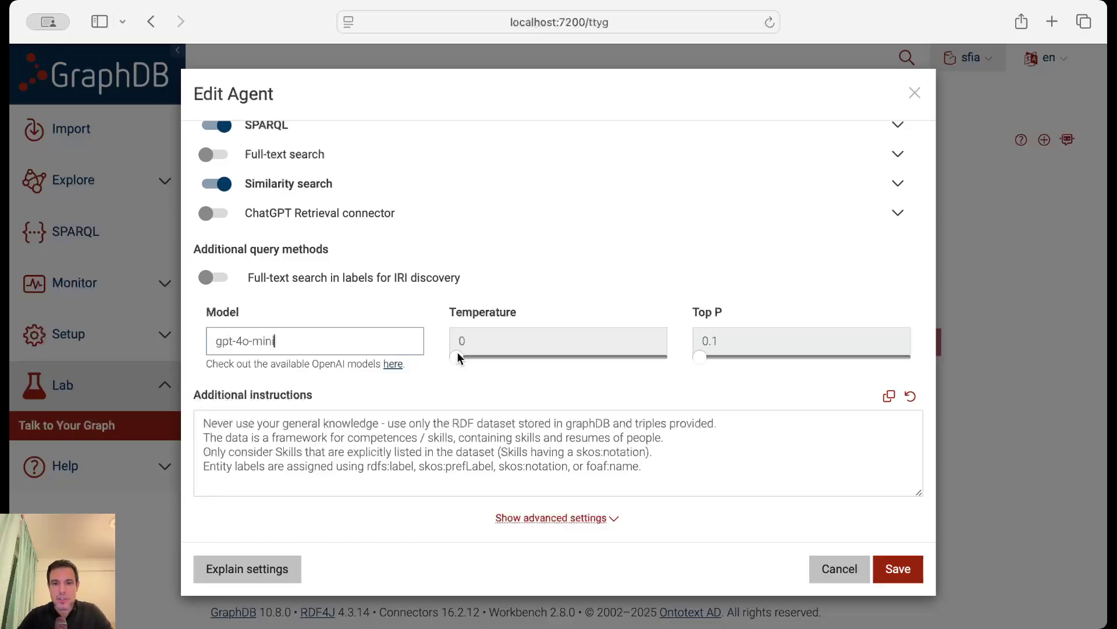
click(460, 440)
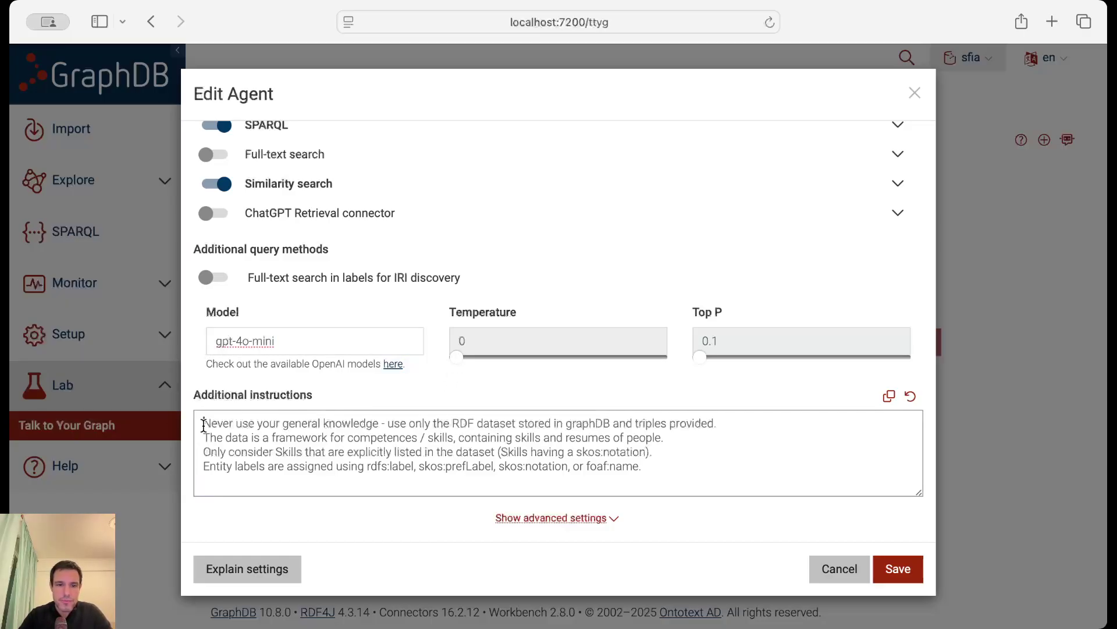
drag(204, 426, 643, 469)
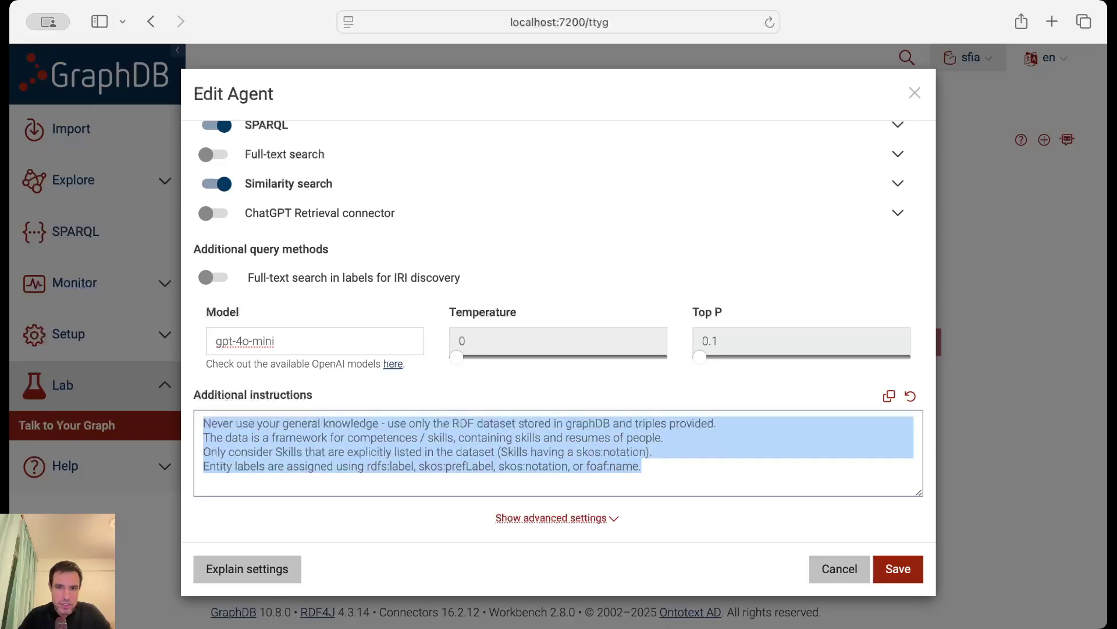
click(286, 435)
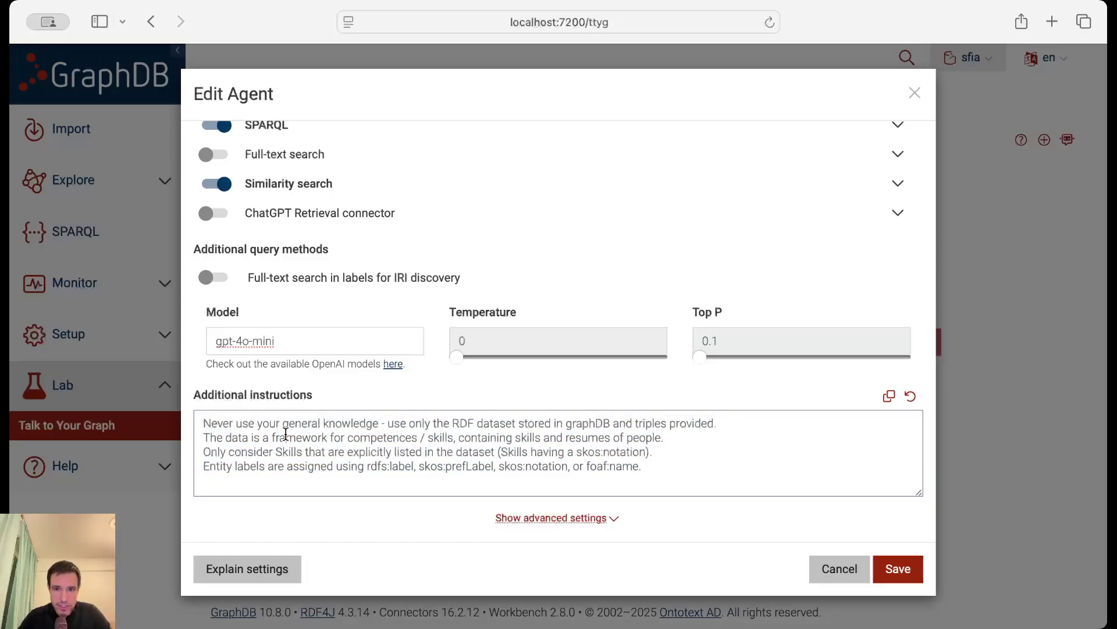
drag(367, 465, 602, 474)
click(406, 469)
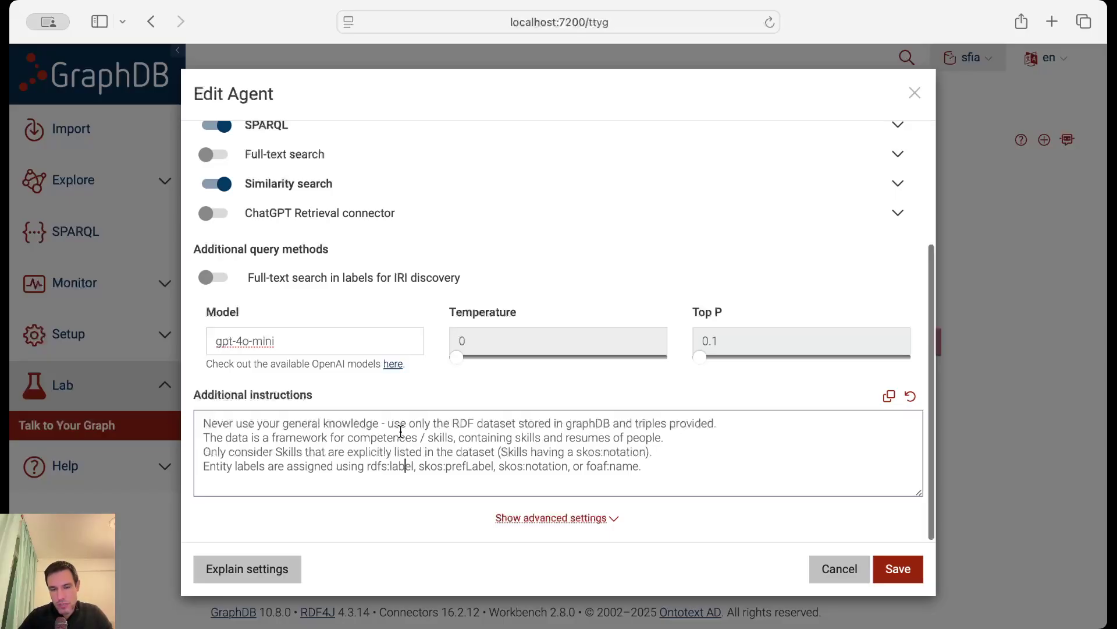
Cancel the agent edits and send the pasted question asking for 10 skills with codes and labels.
click(844, 570)
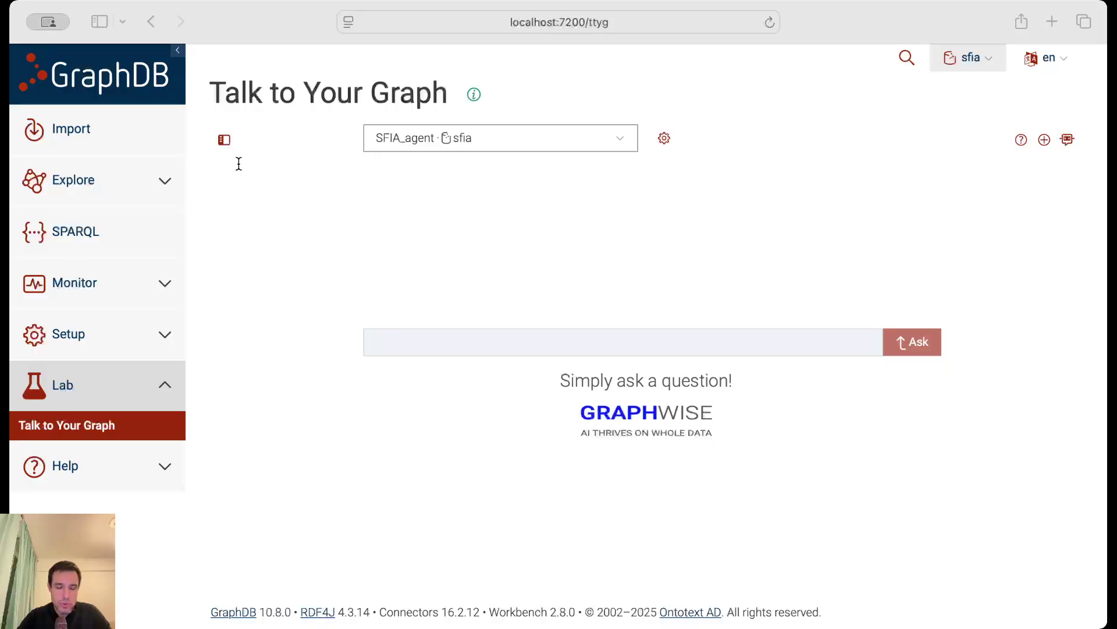
click(887, 424)
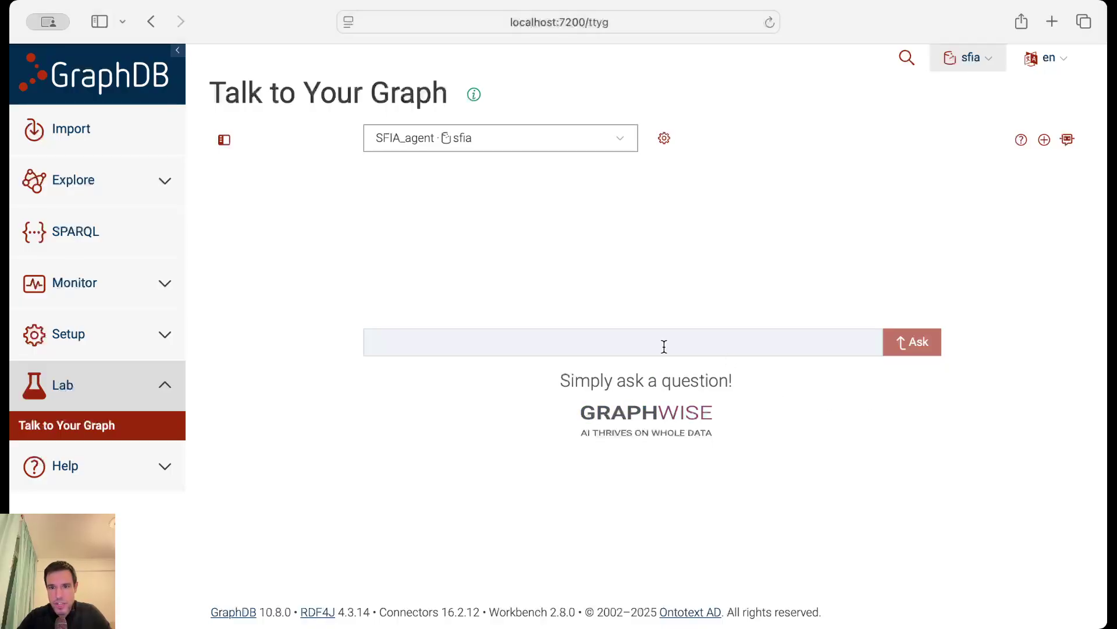
click(665, 347)
text(List 10 Skills, together with their codes and labels)
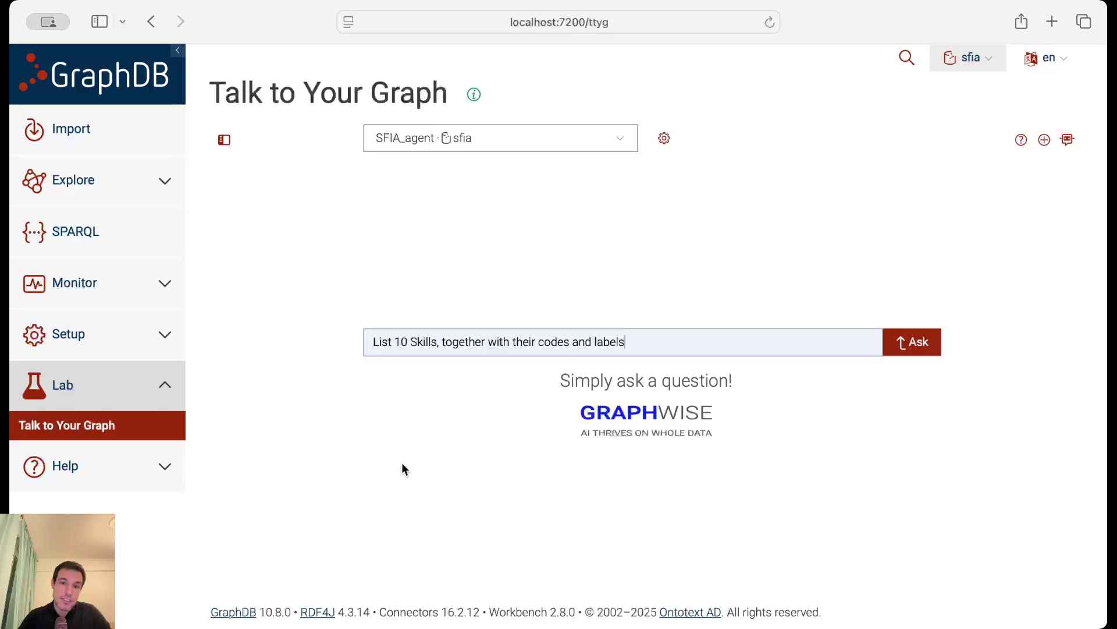
key(Return)
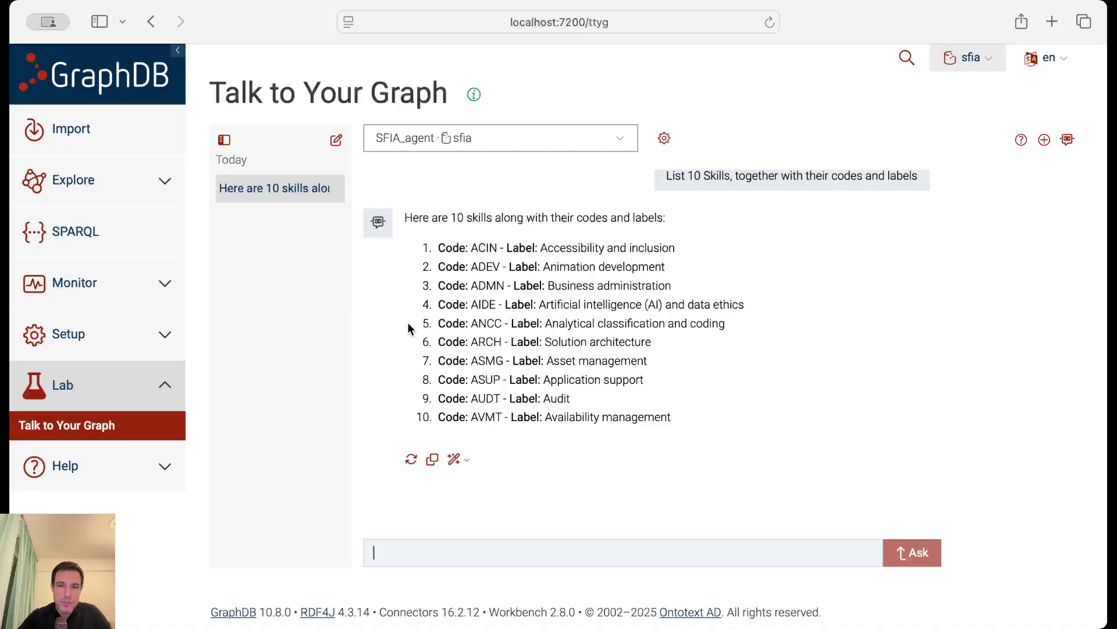
Show the explanation behind the answer: the SELECT ?skill ?code ?label query over sfia:Skill with LIMIT 10.
click(459, 461)
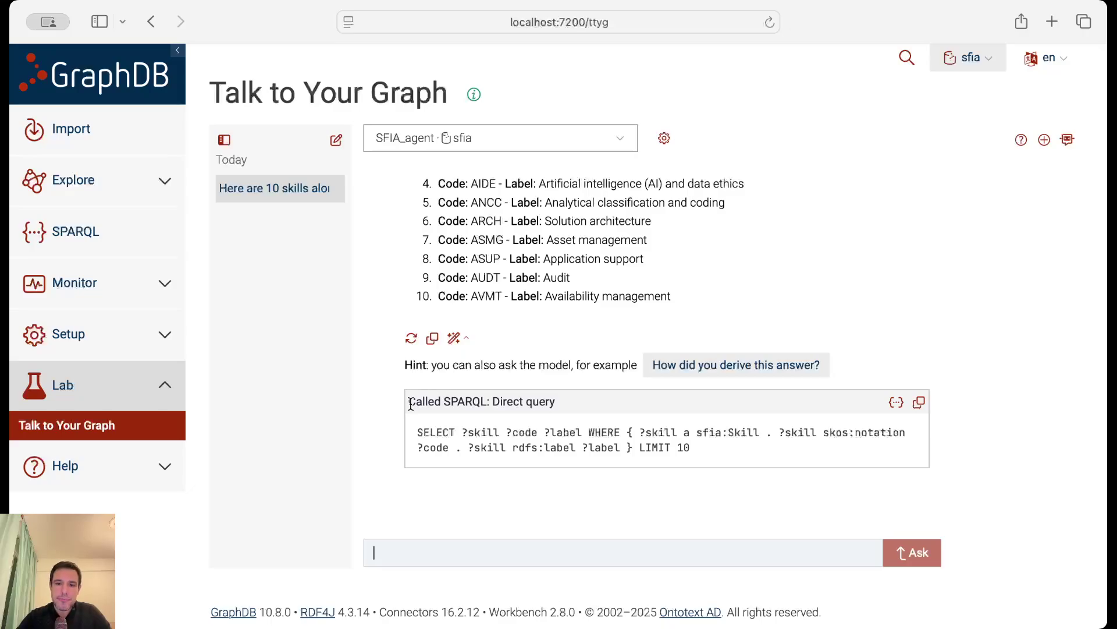
drag(409, 402, 486, 401)
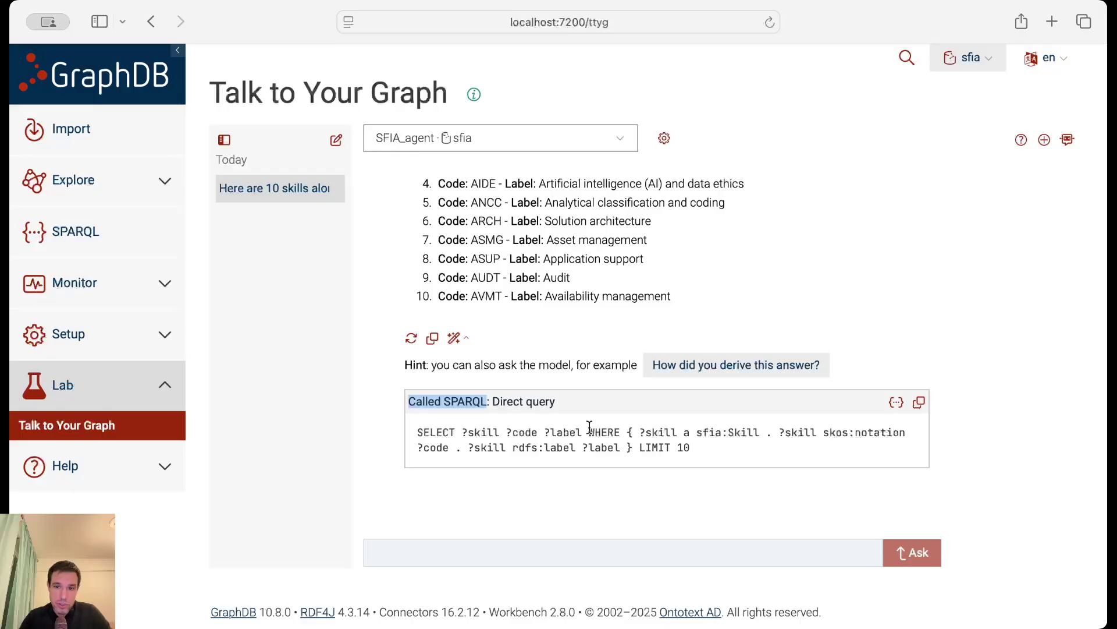
click(654, 443)
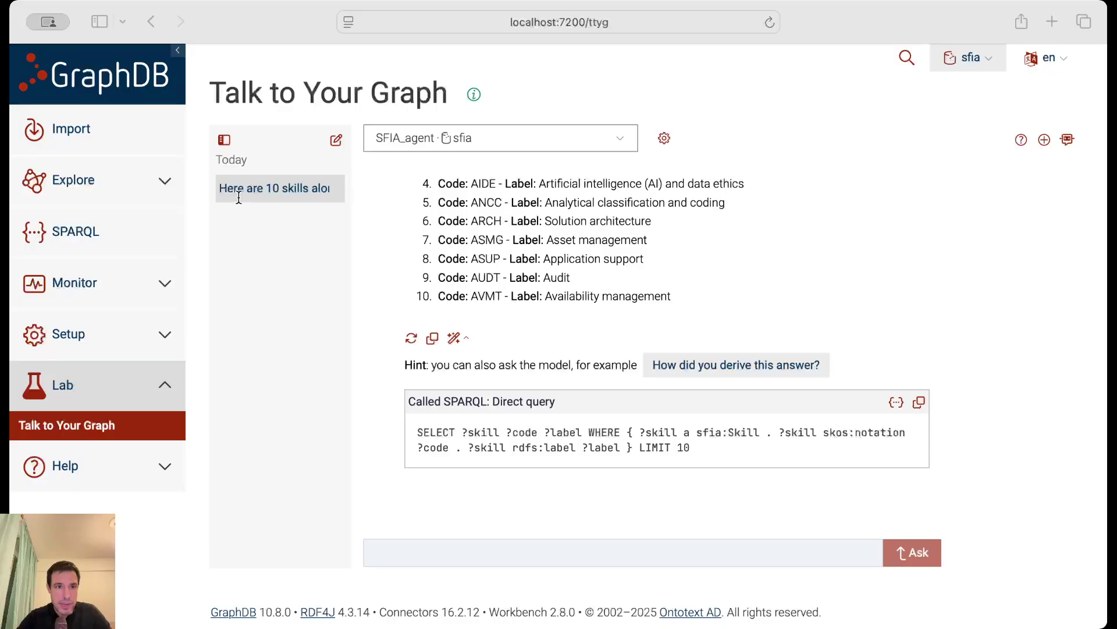
Ask for skills related to Software Development, then request an explanation of the 'no skills found' reply.
click(436, 562)
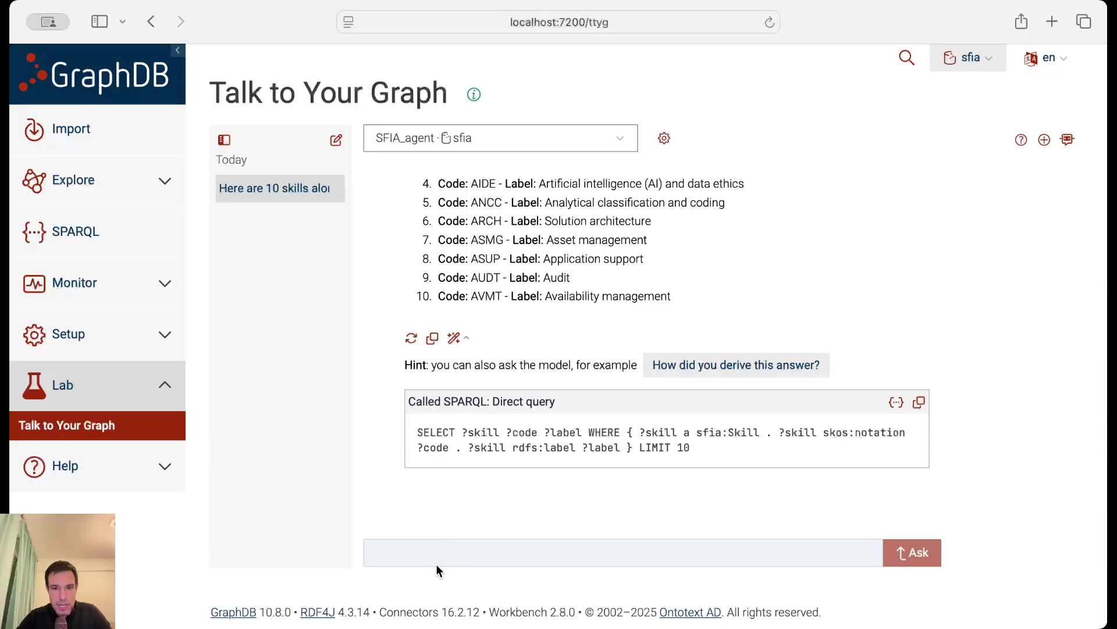
text(give me some Skills related to Software Development)
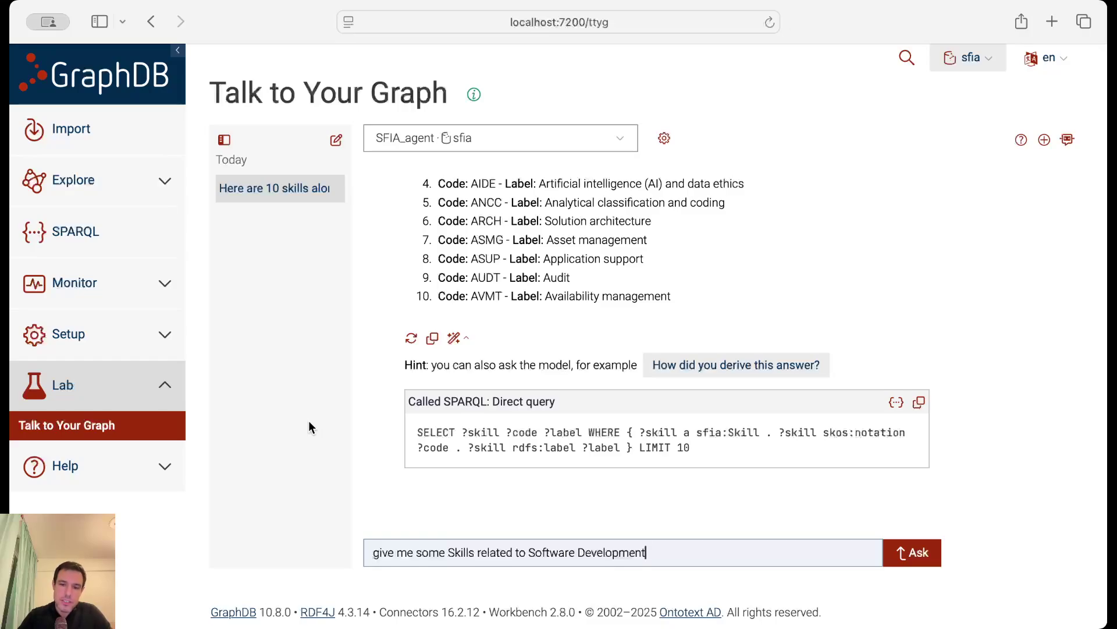
key(Return)
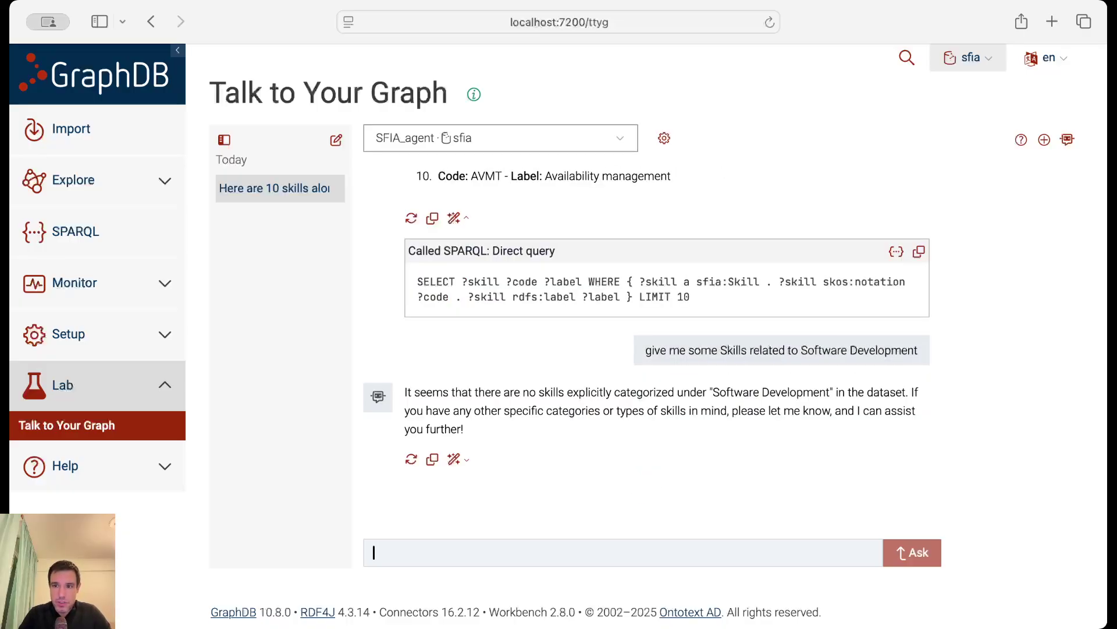
click(455, 460)
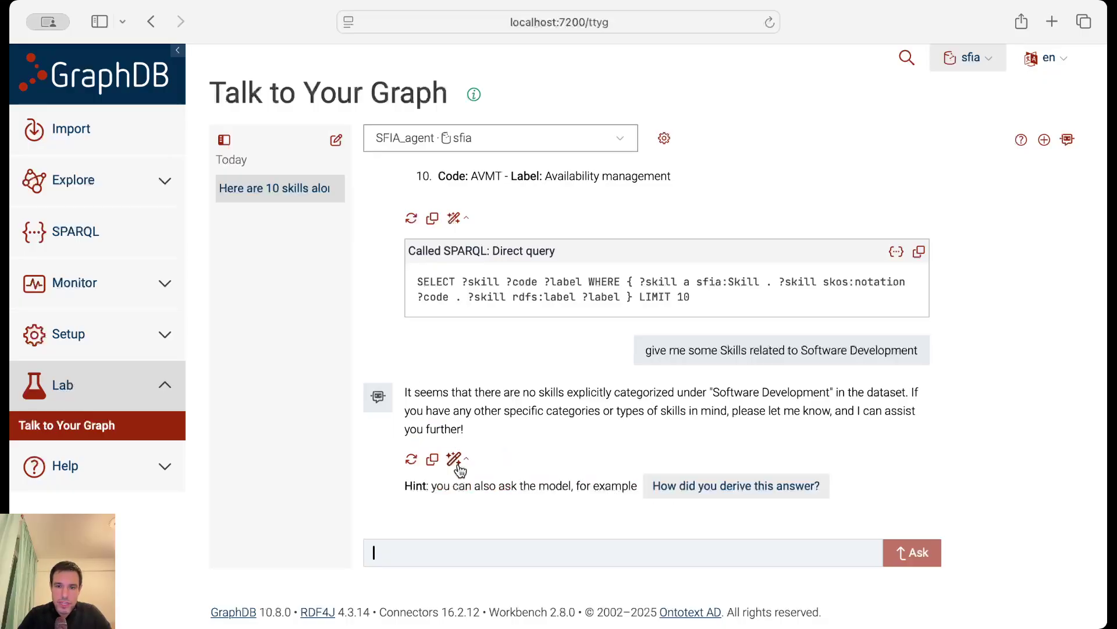
Highlight the unused SoftwareDevelopment category IRI in the rejected direct query.
scroll(459, 468, down, 5)
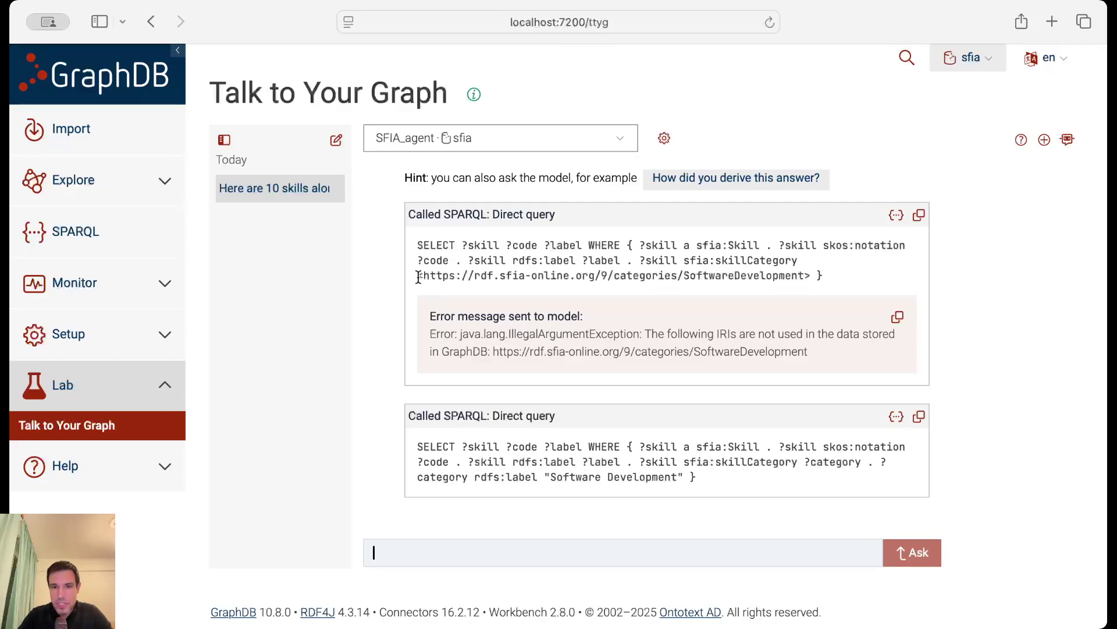
drag(418, 278, 832, 277)
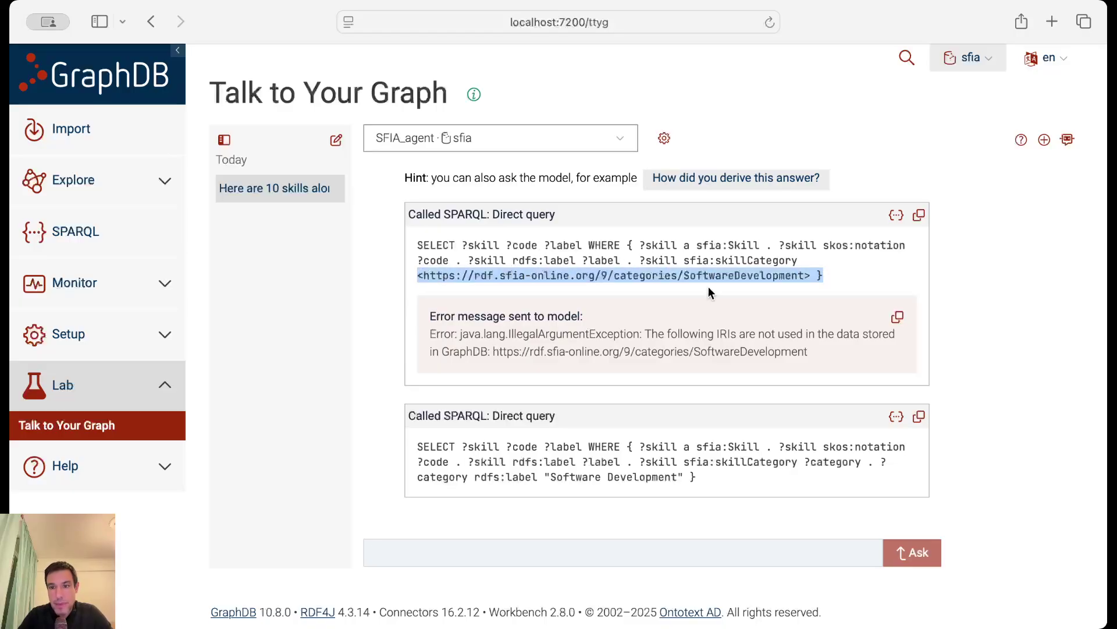
drag(684, 274, 425, 275)
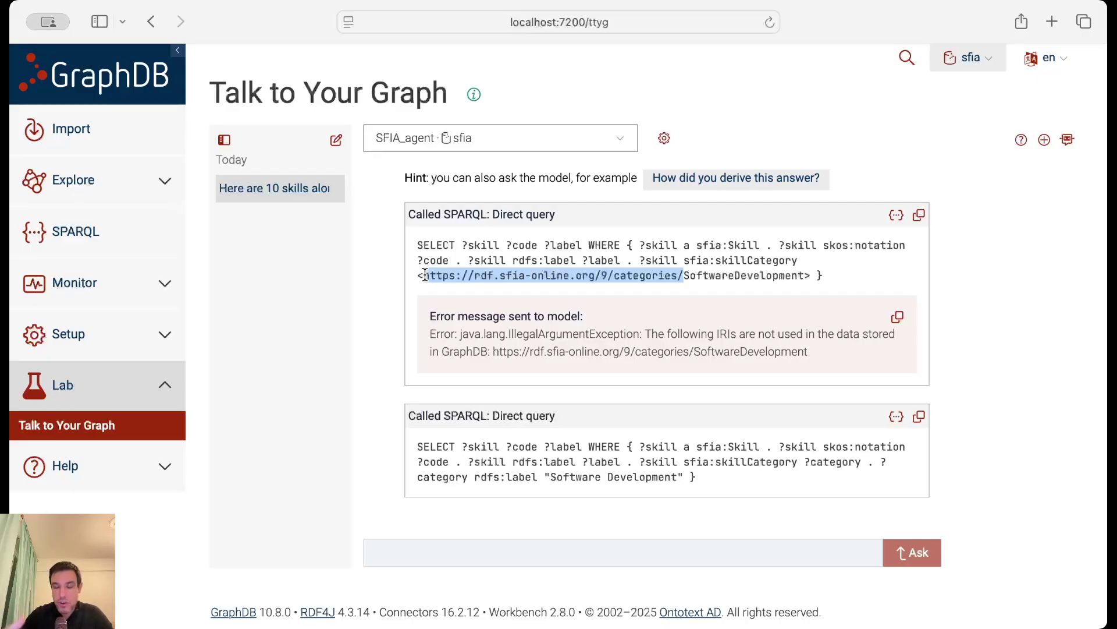
scroll(376, 301, down, 1)
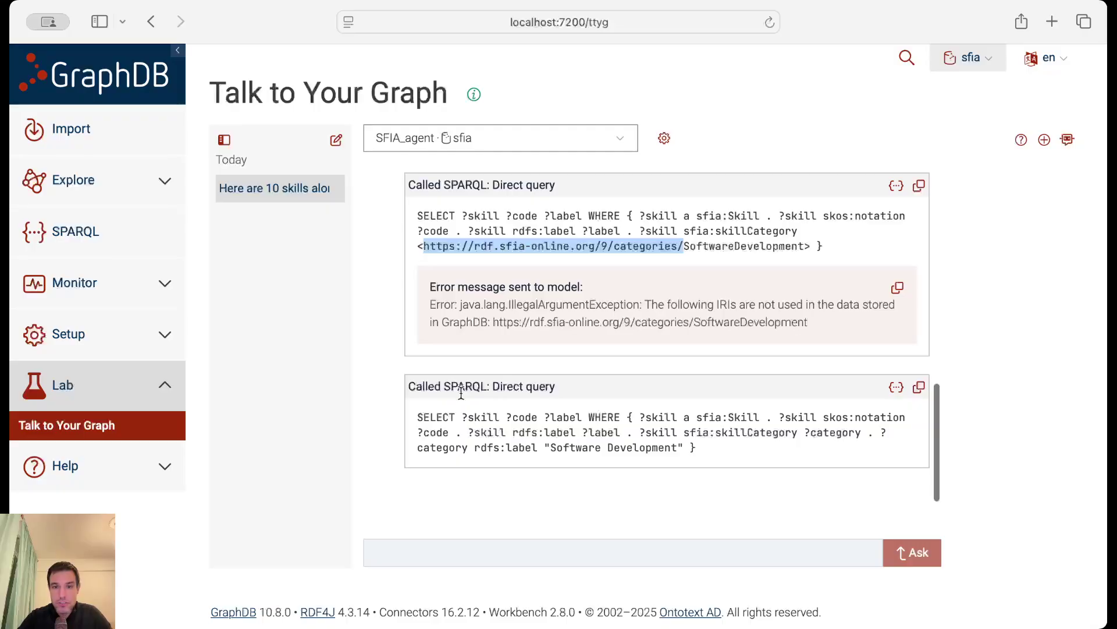
click(477, 406)
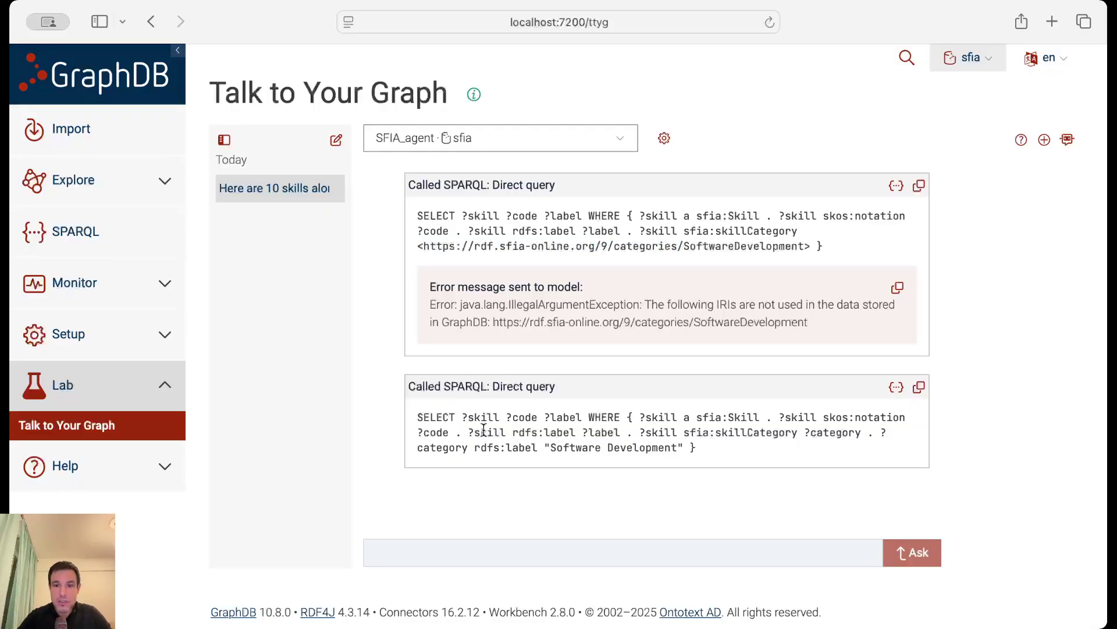
Highlight the category label 'Software Development' matched in the retry query.
drag(549, 445, 680, 446)
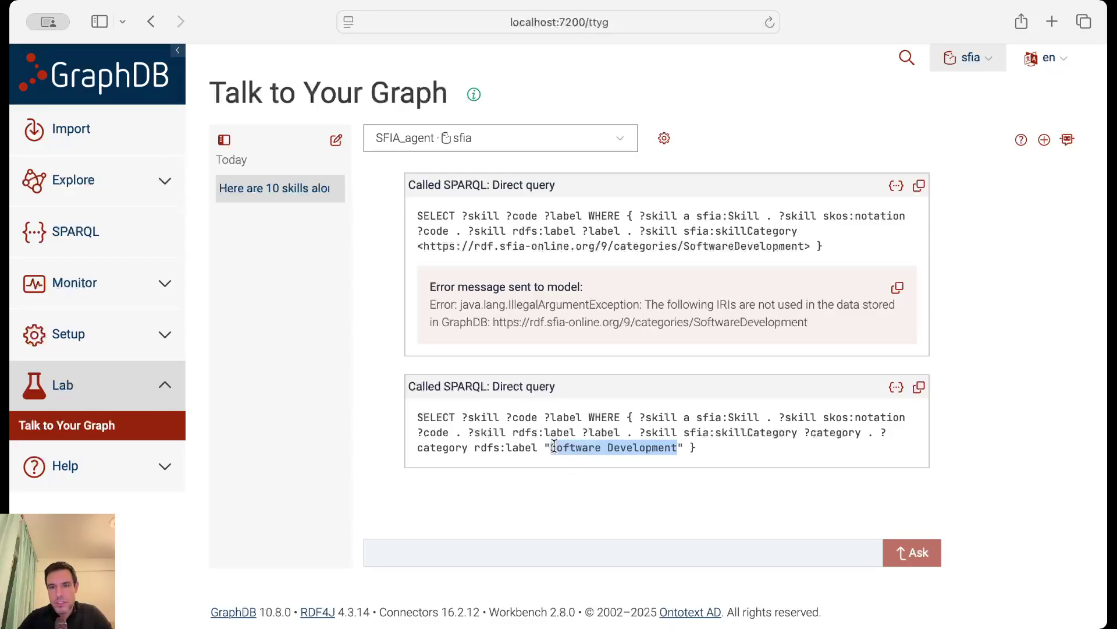
scroll(553, 445, up, 10)
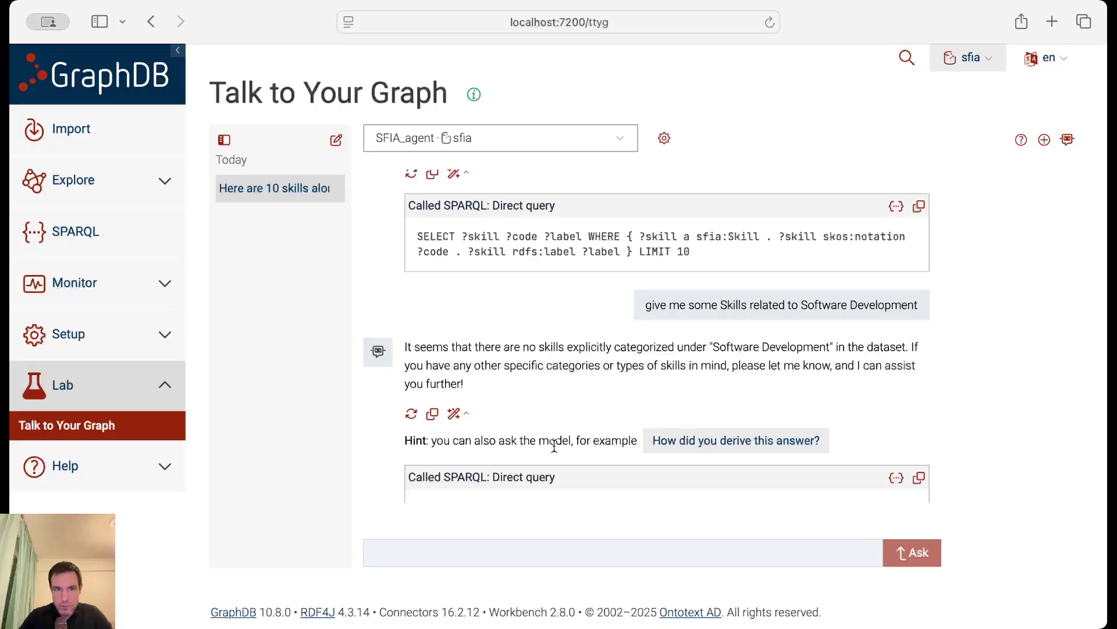
scroll(553, 445, down, 10)
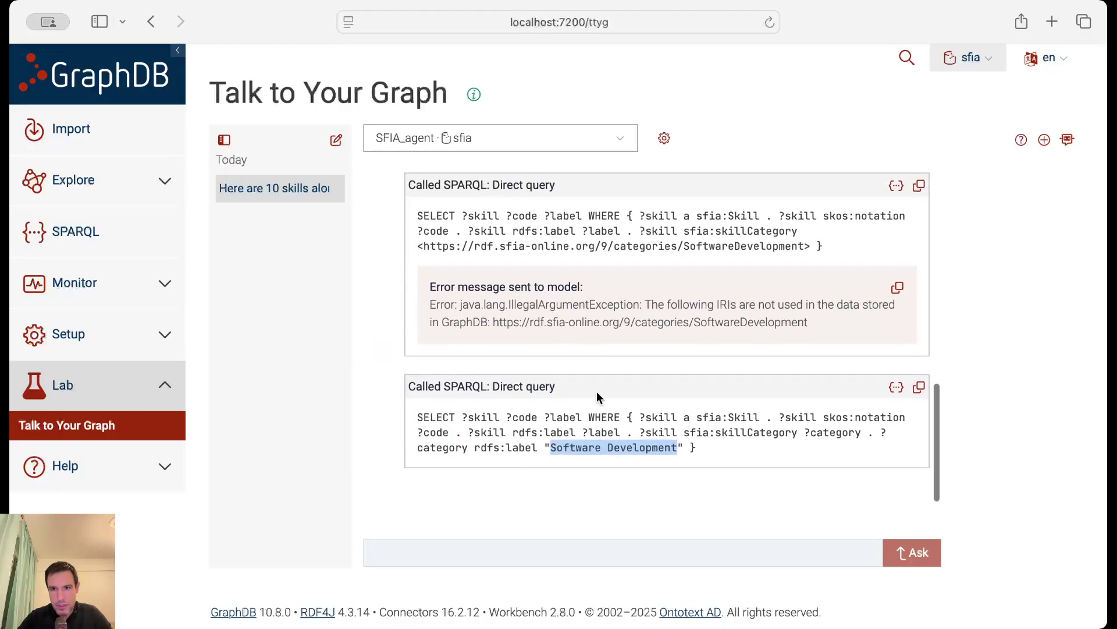
scroll(596, 391, up, 6)
scroll(739, 262, down, 5)
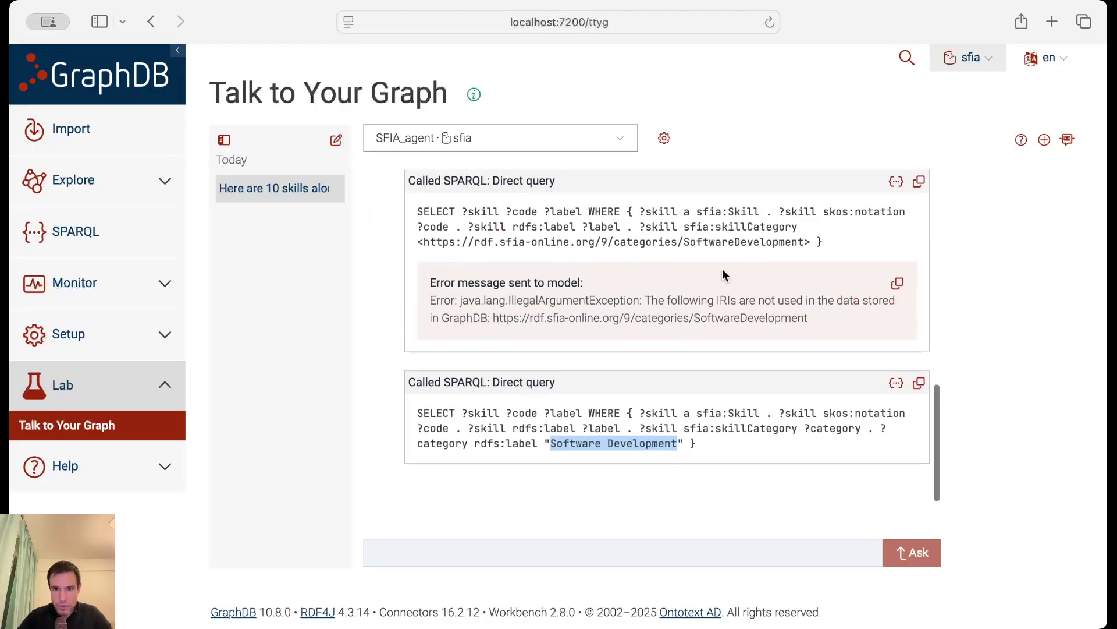
drag(423, 446, 486, 448)
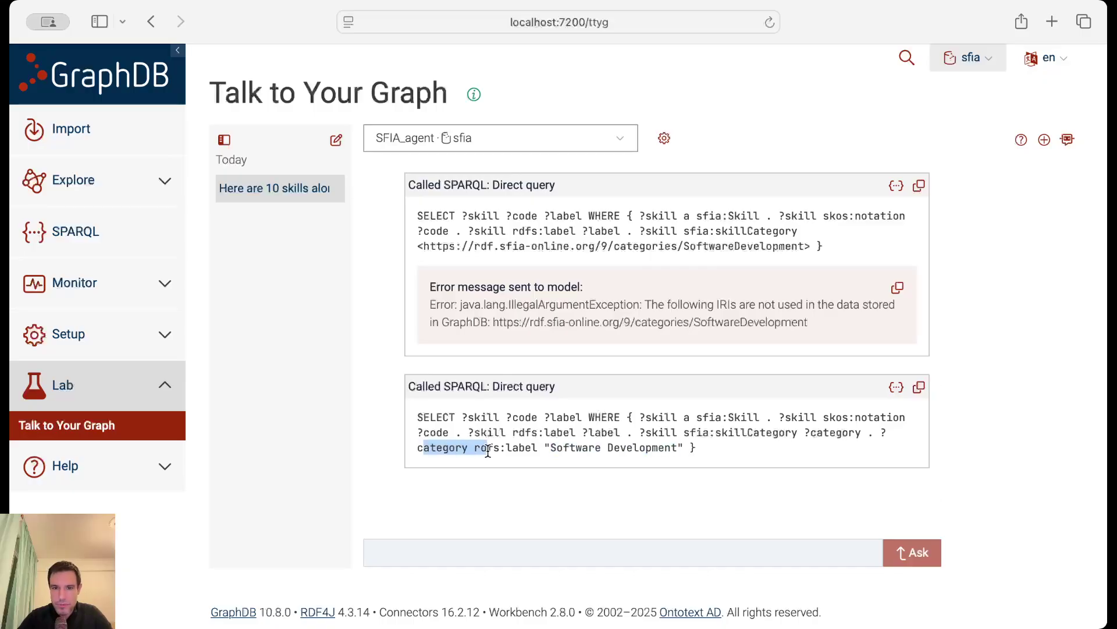
drag(570, 447, 656, 447)
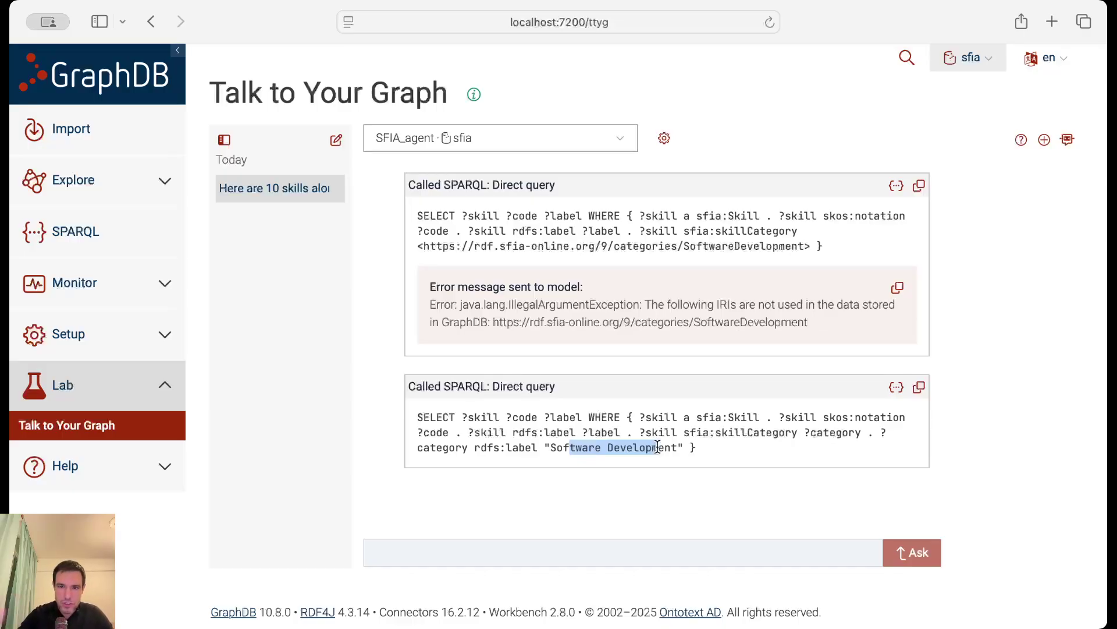
click(373, 404)
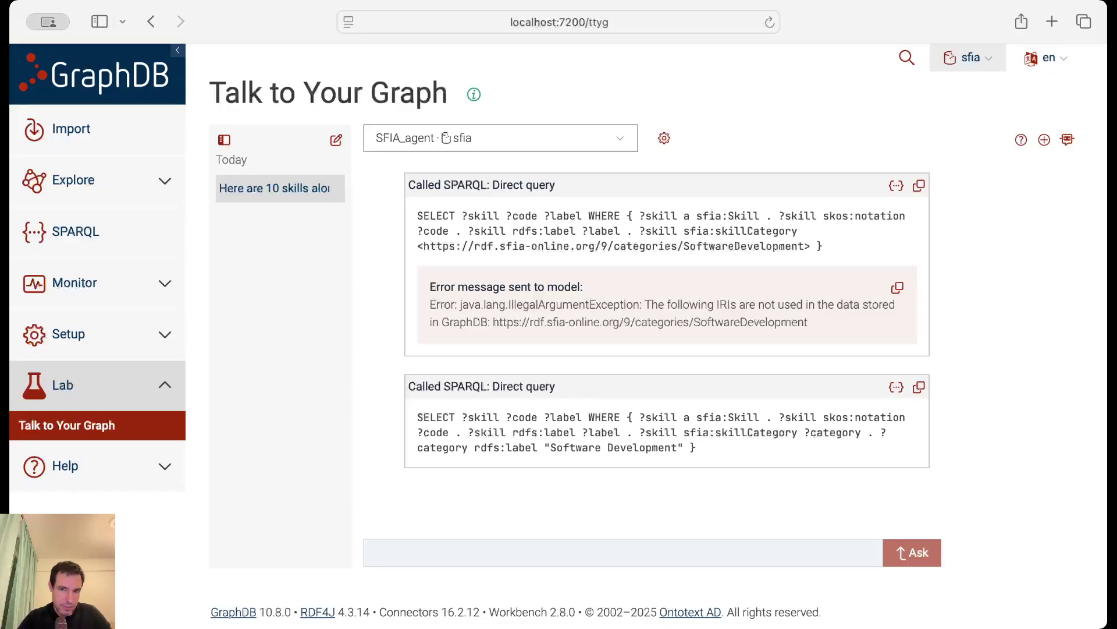
Send the follow-up 'try again but use the Similarity search' to the agent.
key(super+Tab)
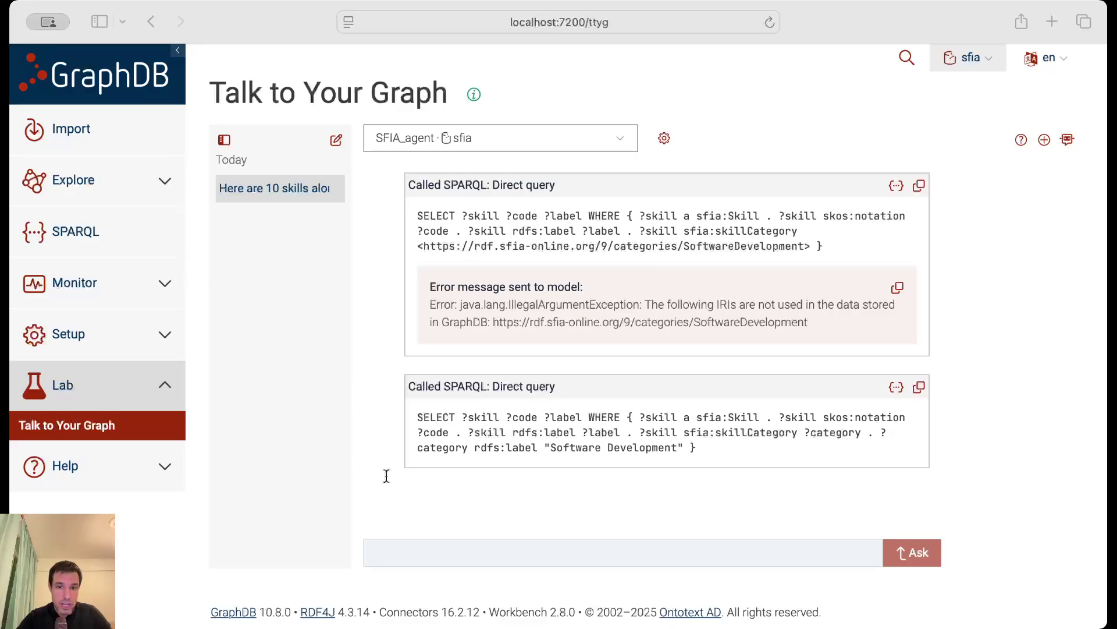
click(438, 552)
text(try again but use the Similarity search)
key(Return)
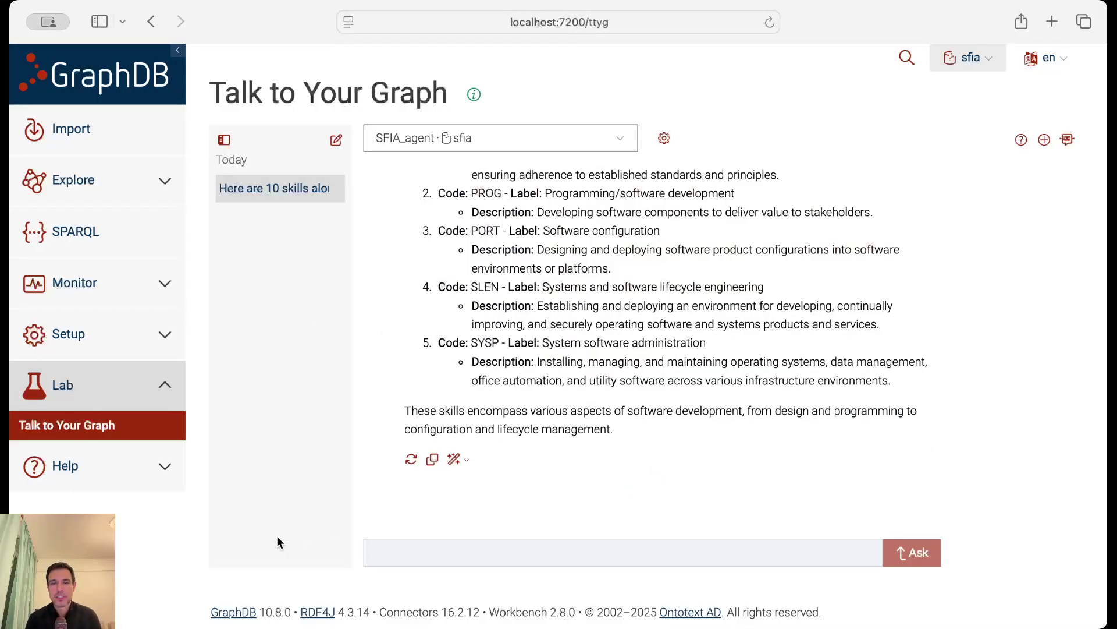
Review the five returned skills, from Programming/software development to Systems and software lifecycle engineering.
scroll(604, 369, up, 3)
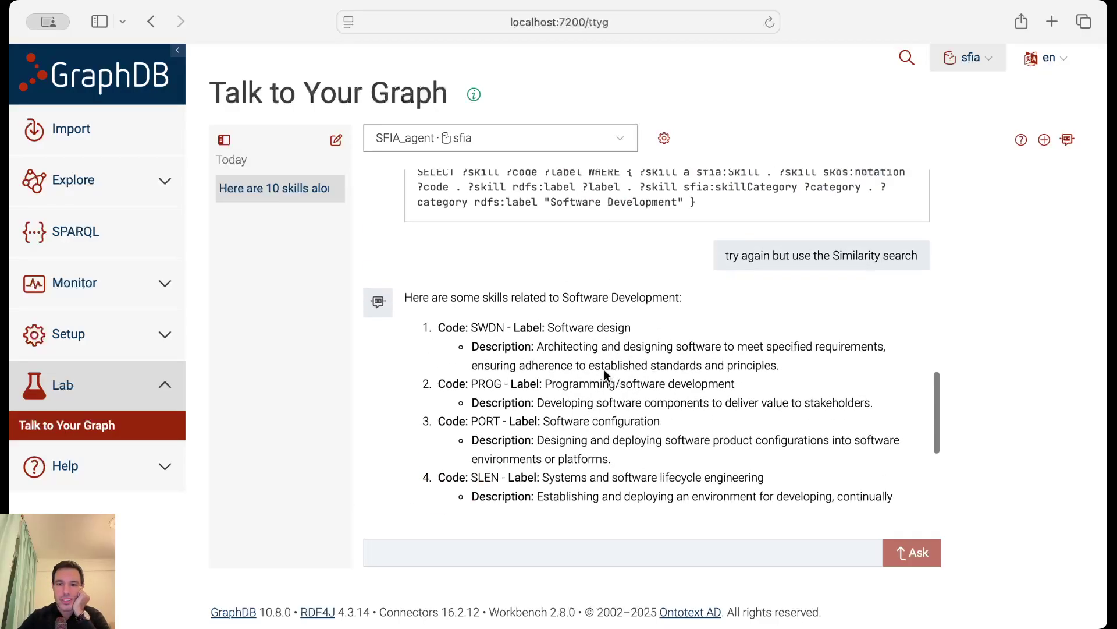
scroll(605, 369, down, 2)
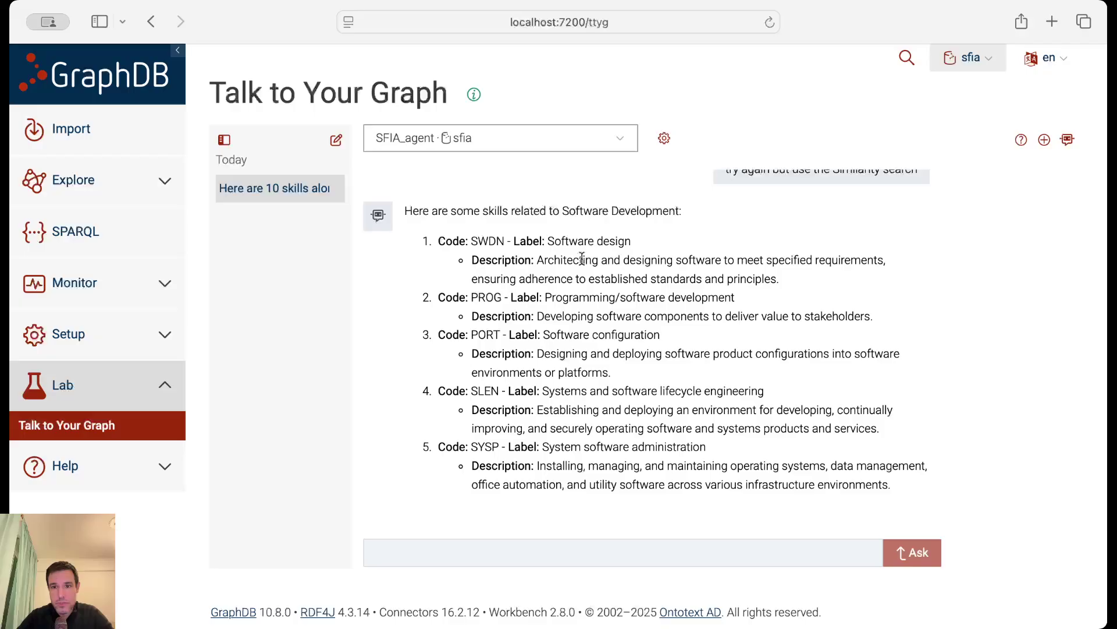
drag(552, 297, 710, 299)
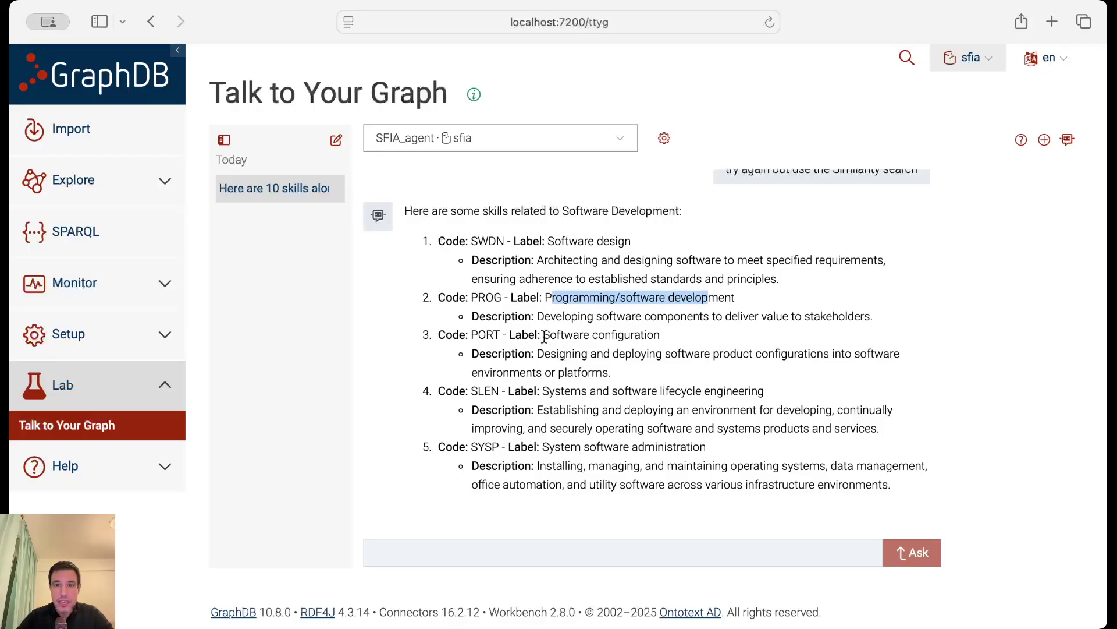
drag(543, 336, 675, 336)
drag(541, 390, 750, 389)
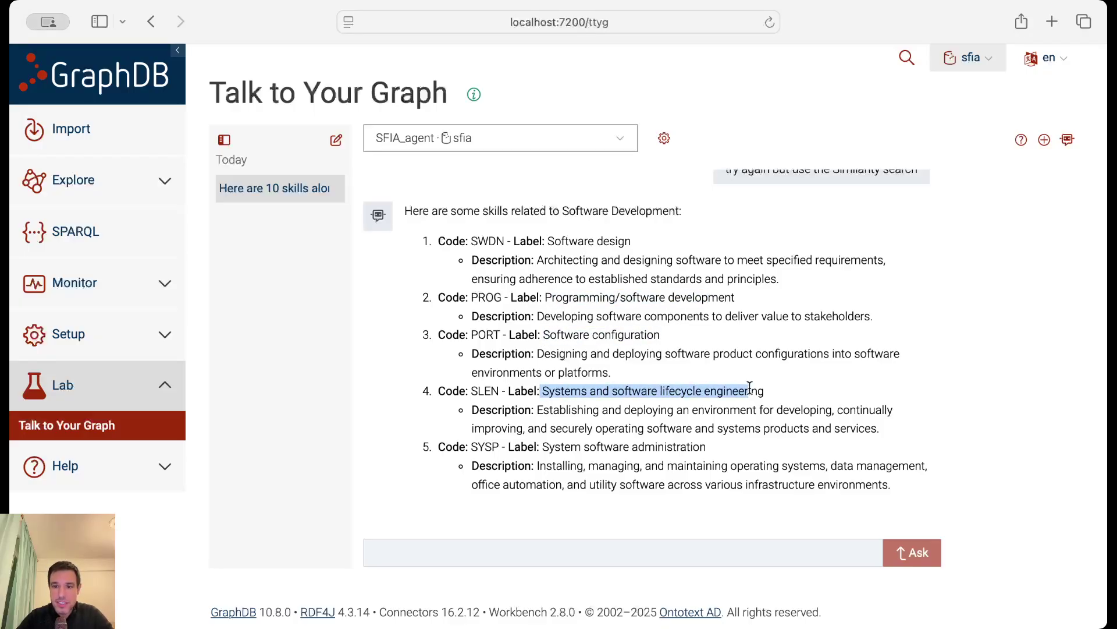
scroll(750, 387, down, 2)
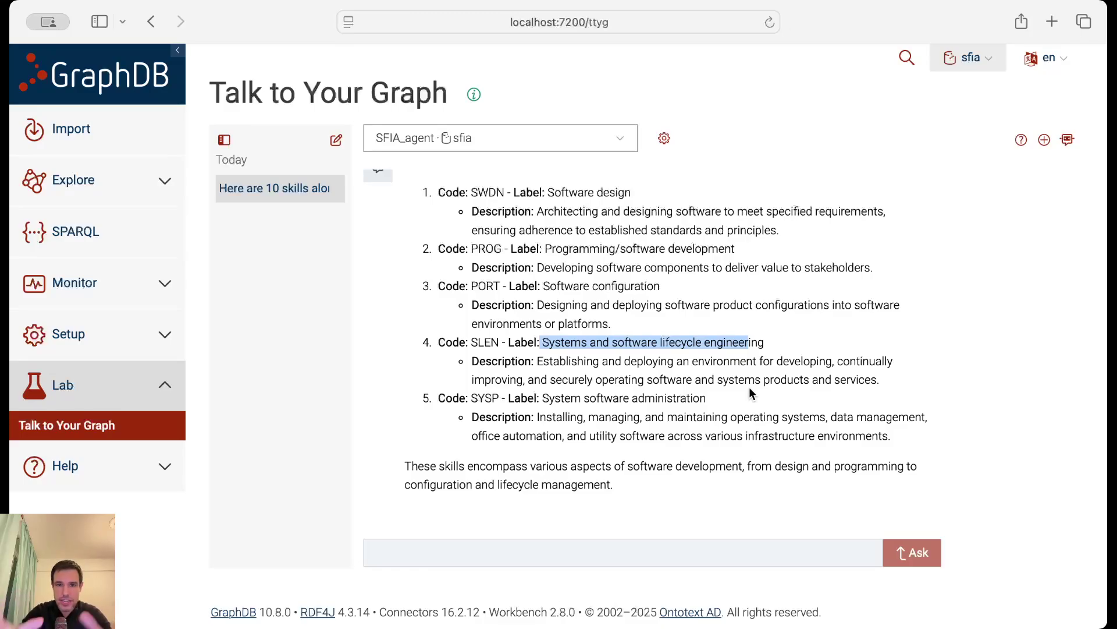
click(594, 308)
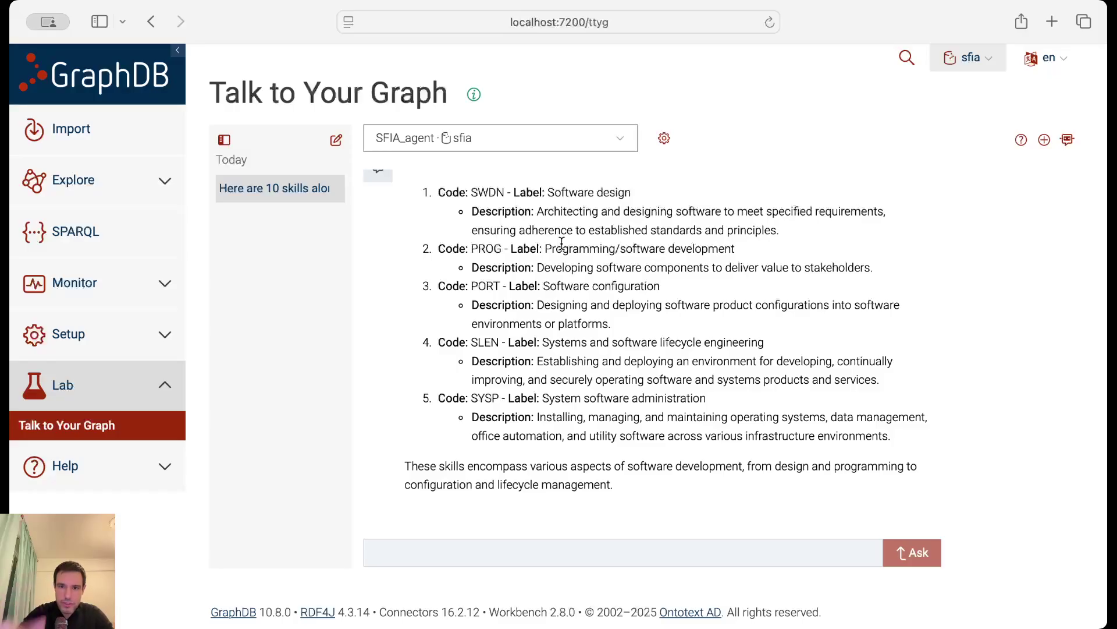
scroll(561, 243, down, 2)
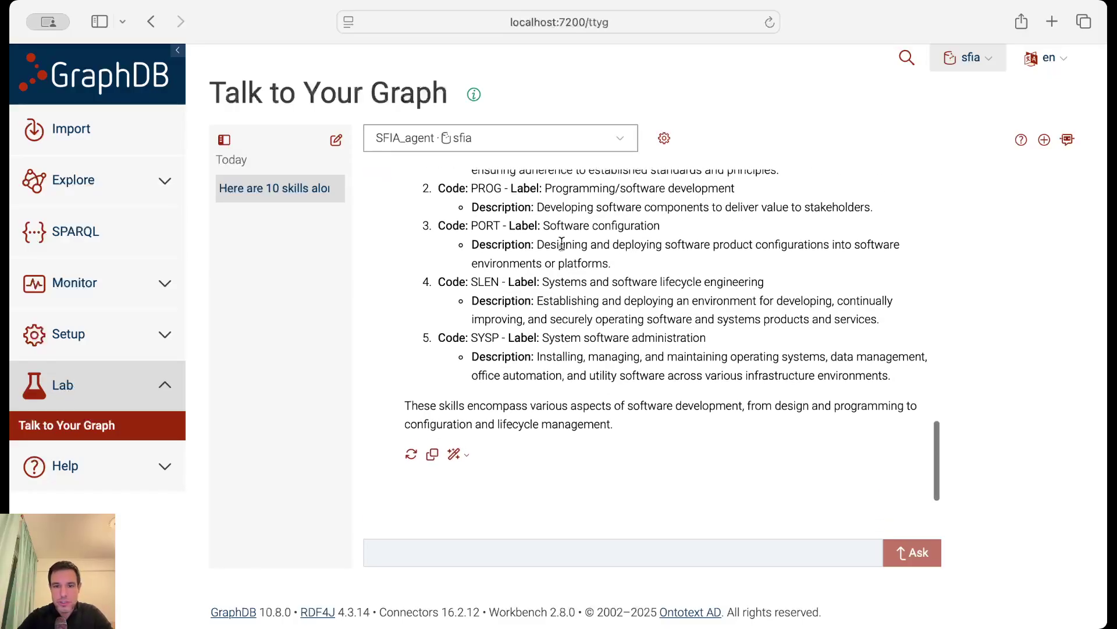
click(456, 465)
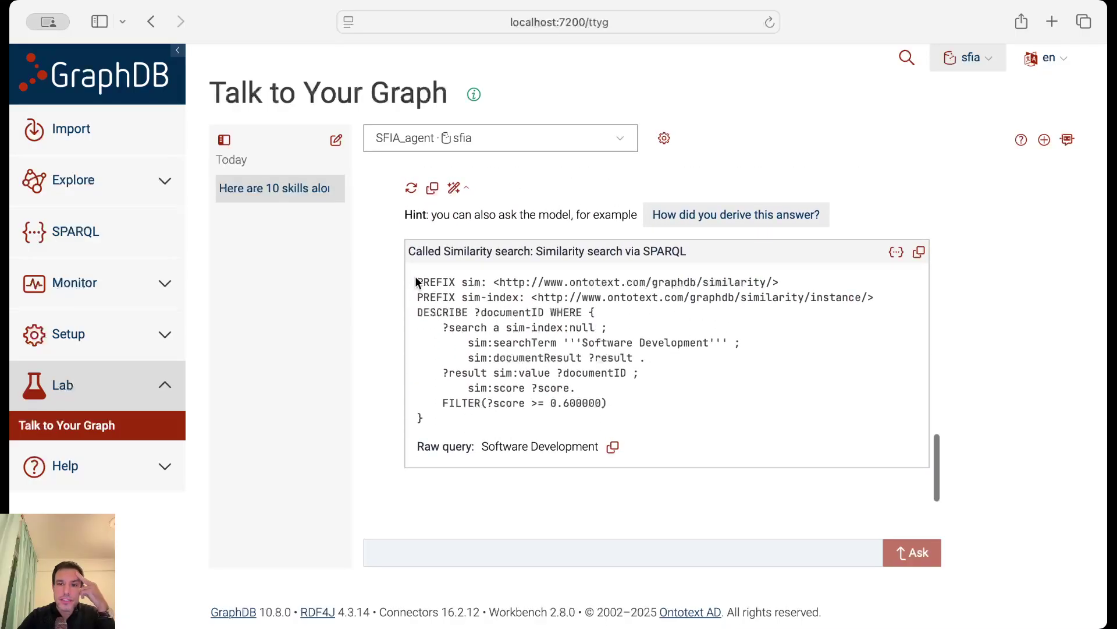
drag(415, 276, 445, 426)
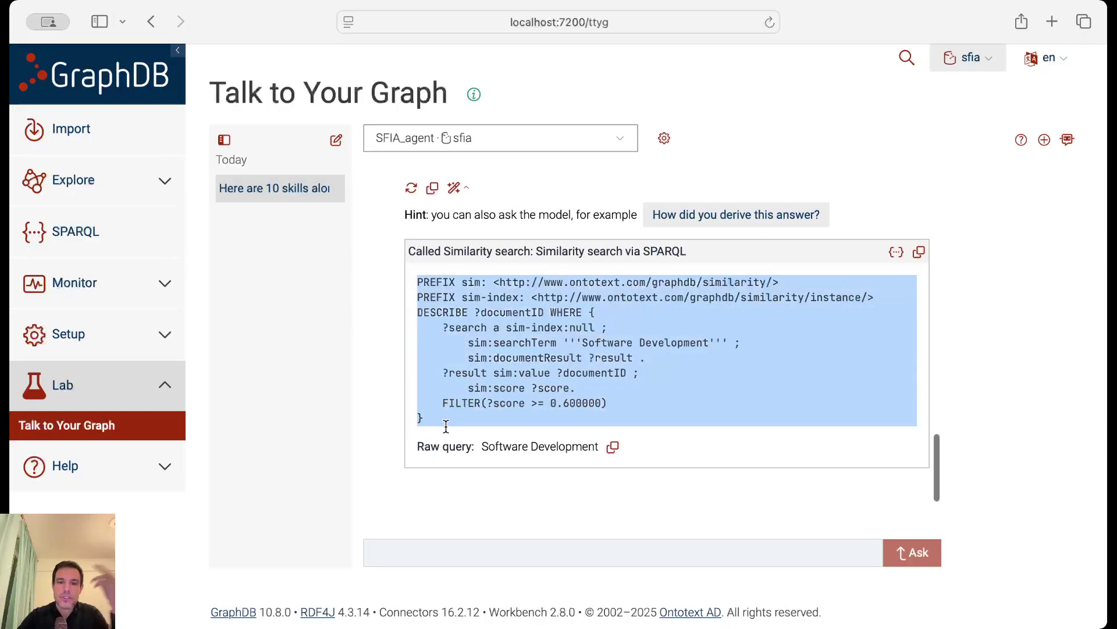
click(513, 352)
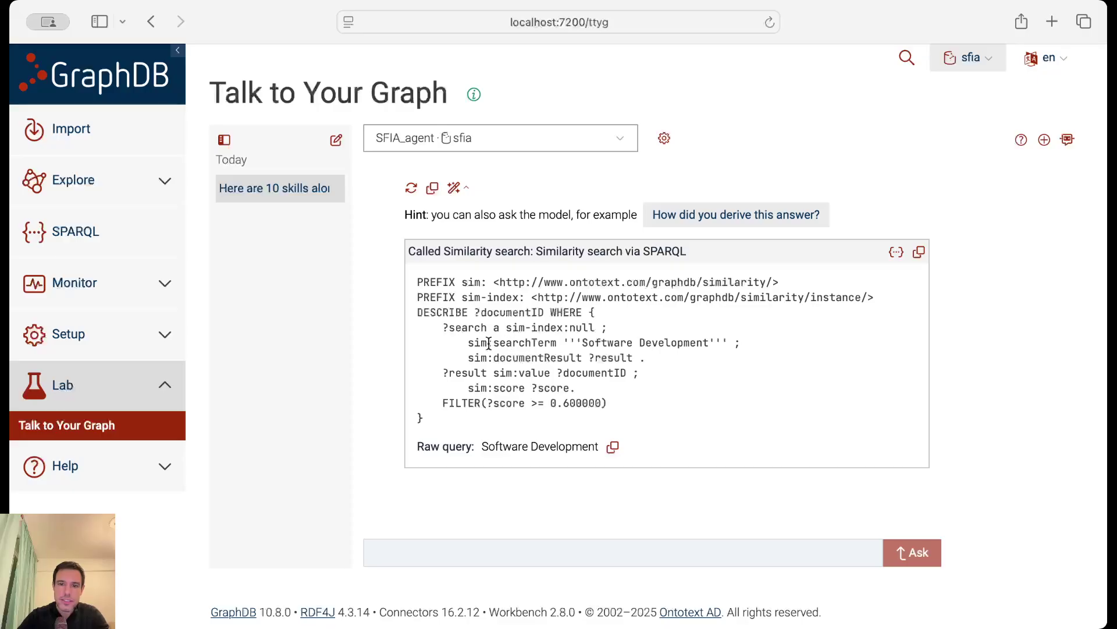
drag(482, 343, 550, 357)
drag(505, 327, 533, 368)
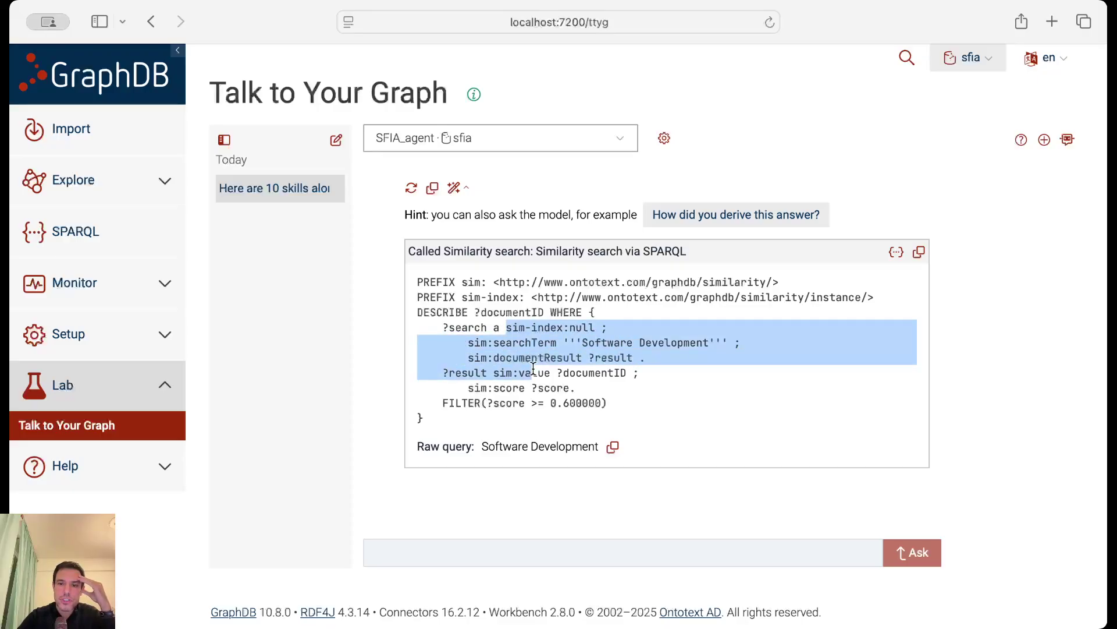
click(592, 336)
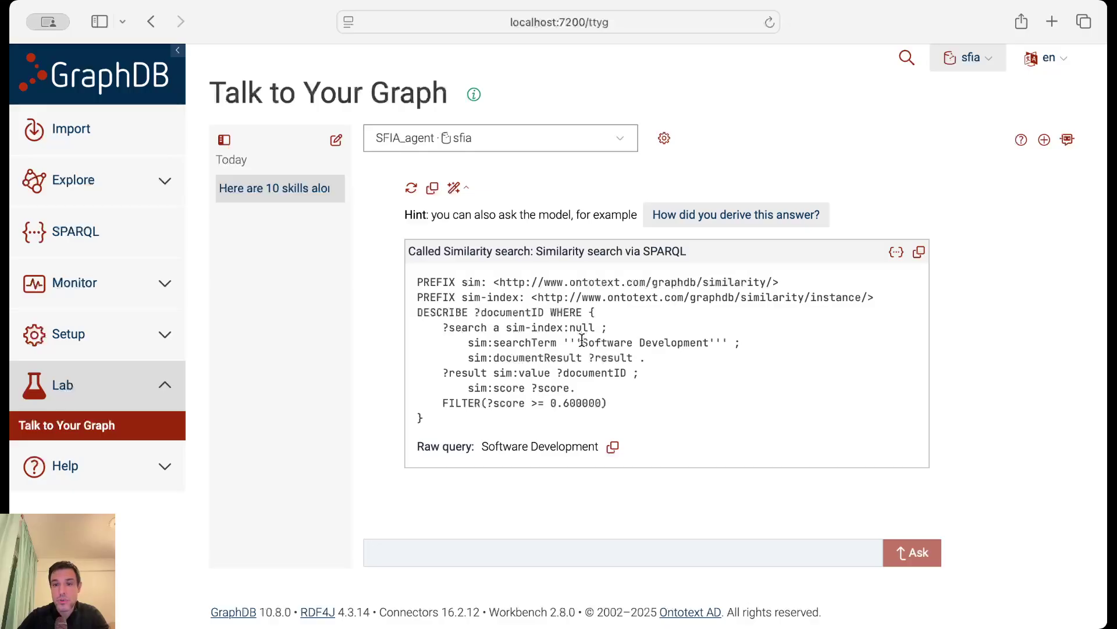
drag(582, 343, 708, 342)
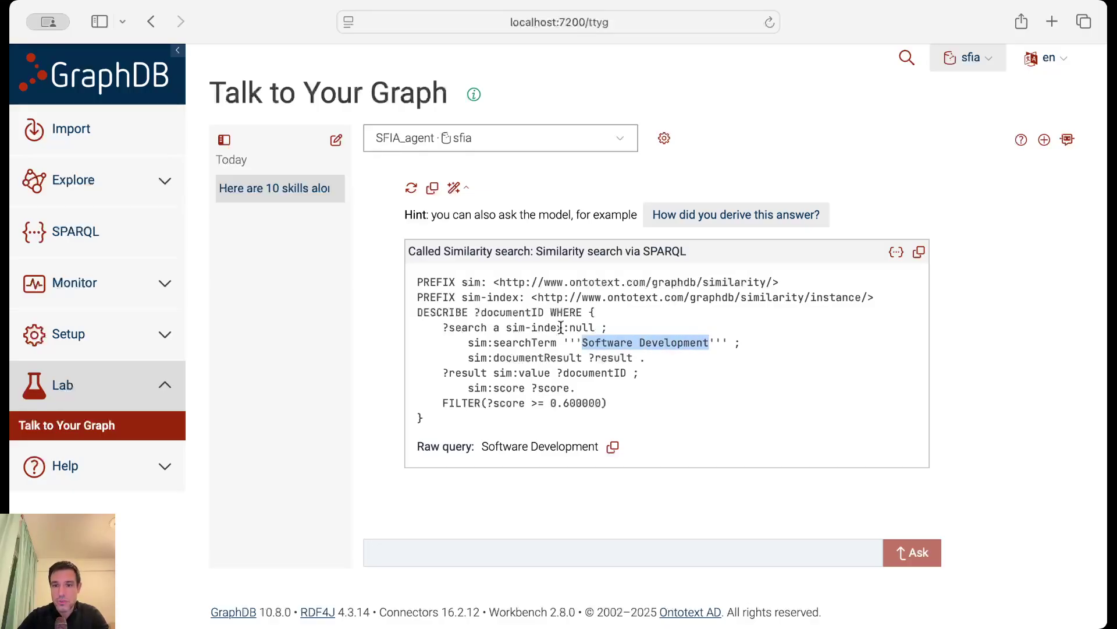
click(661, 340)
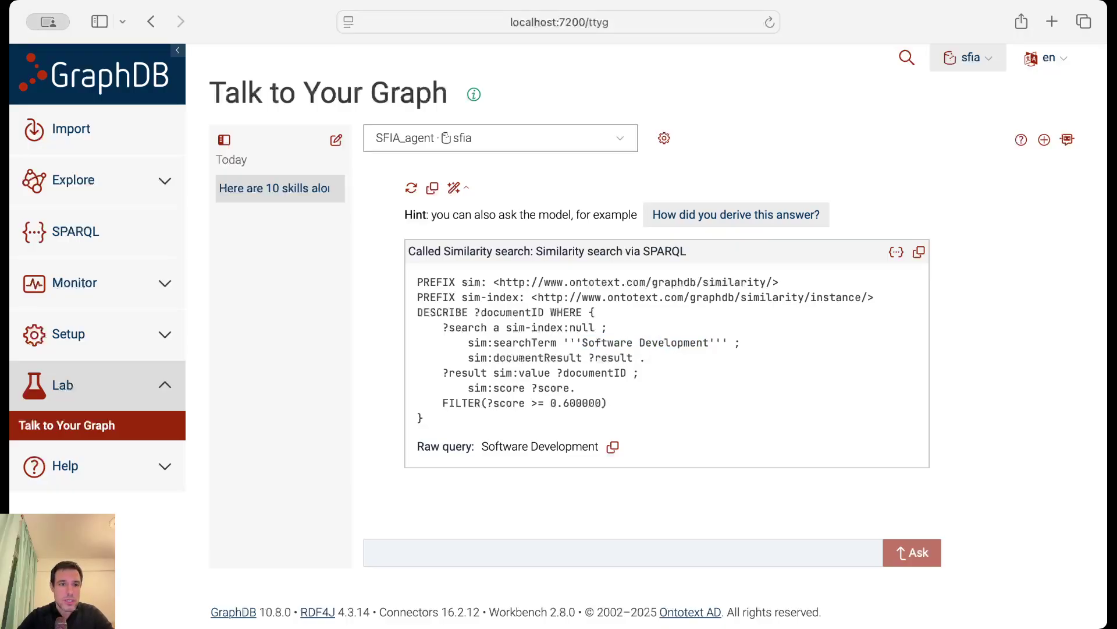
key(super+Tab)
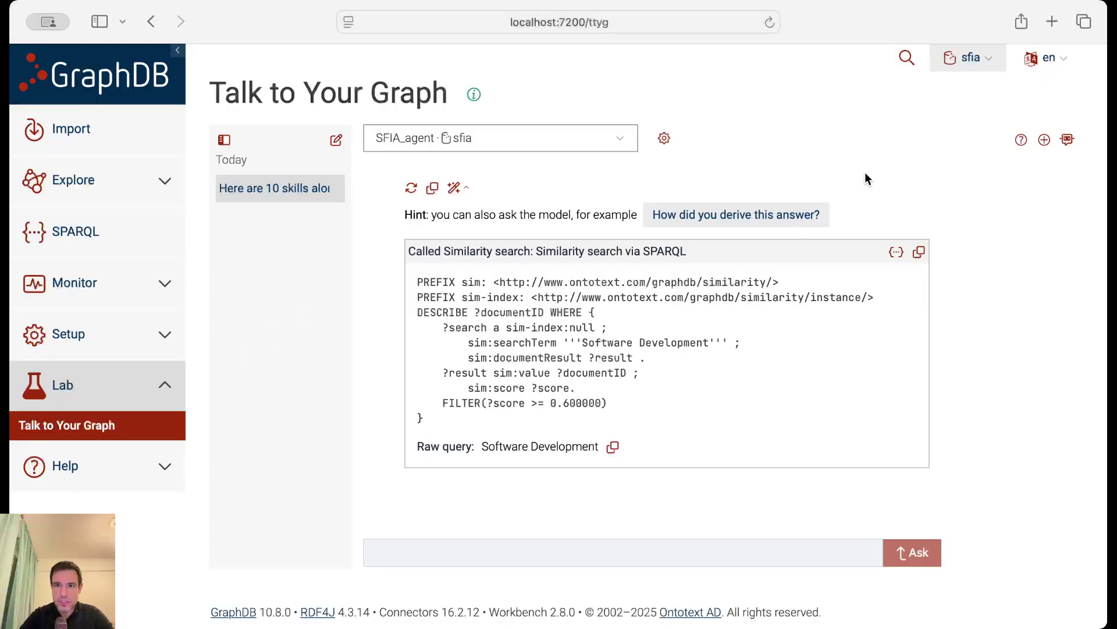
click(662, 140)
click(833, 570)
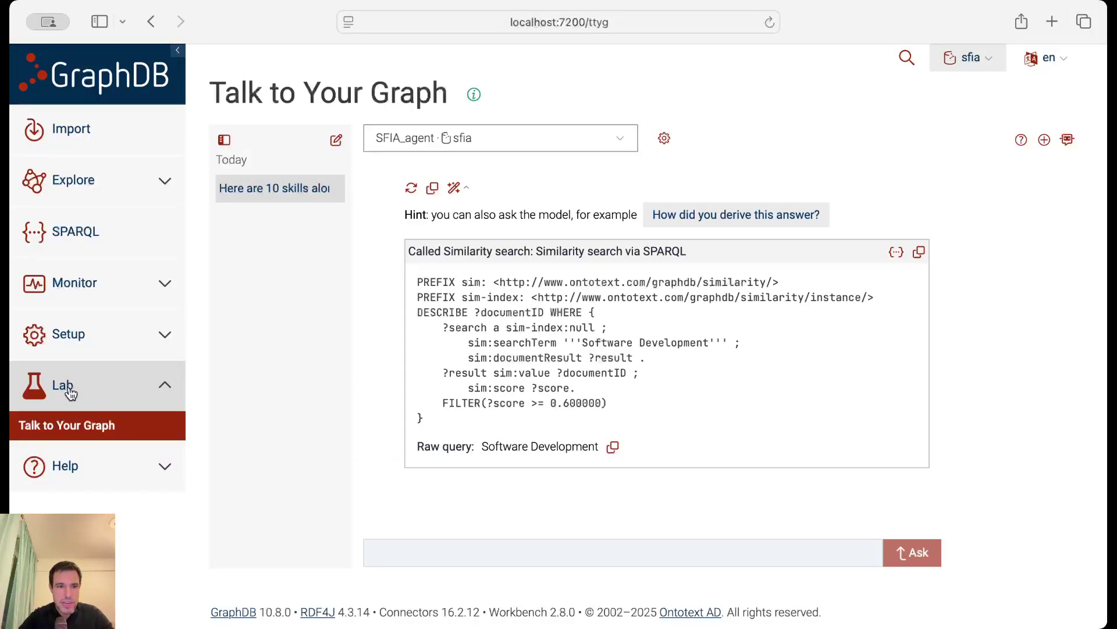
Ask the agent to pull up the consultant's résumé using the Similarity tool.
click(412, 559)
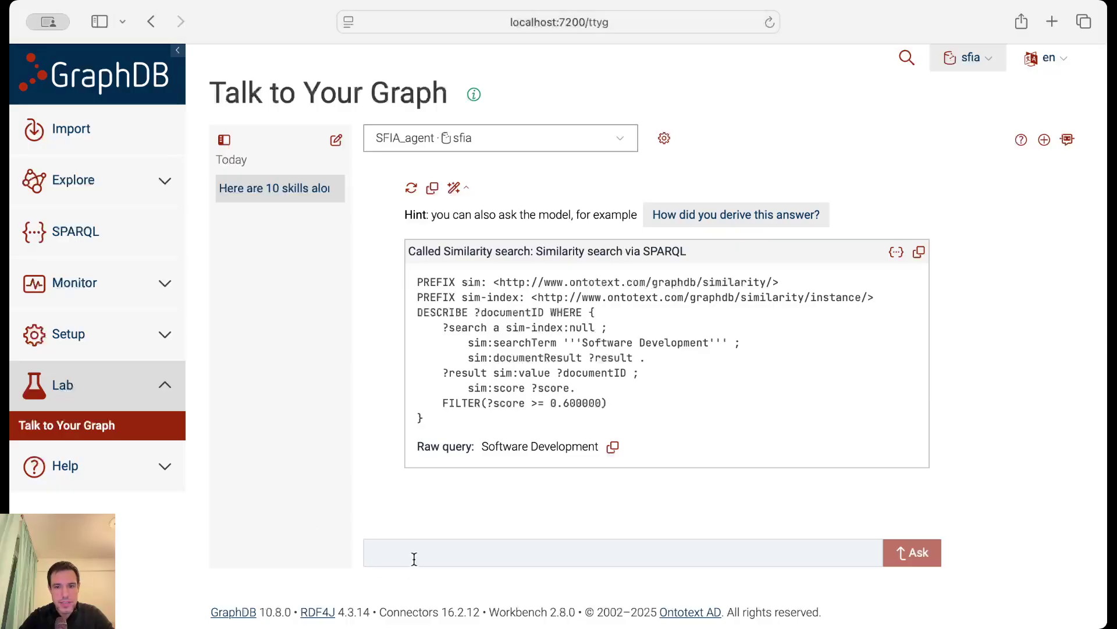
click(414, 558)
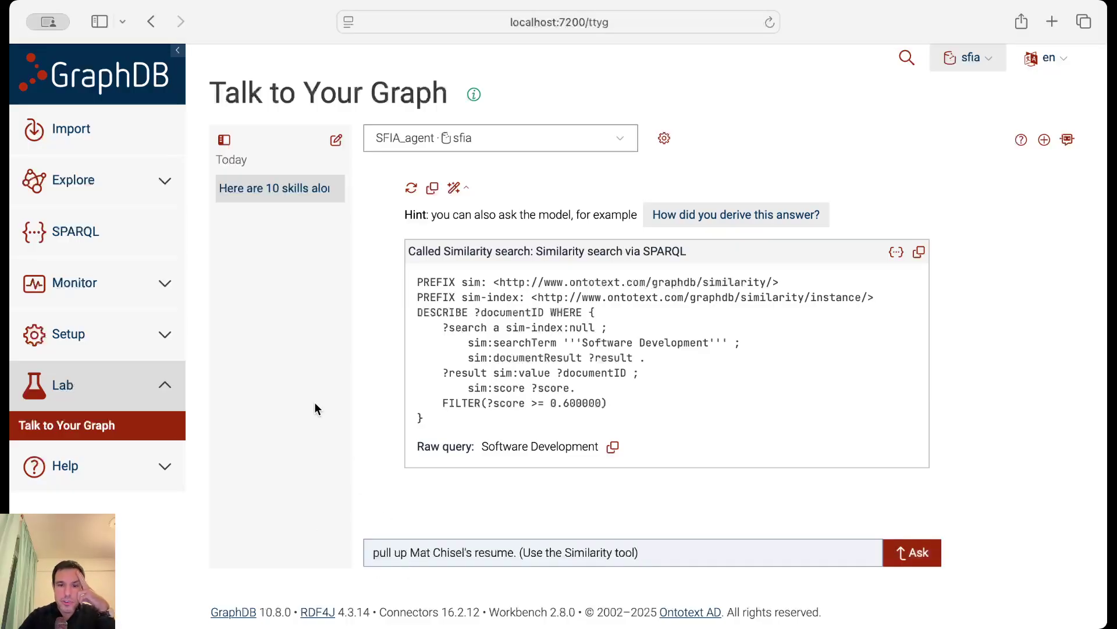
key(Return)
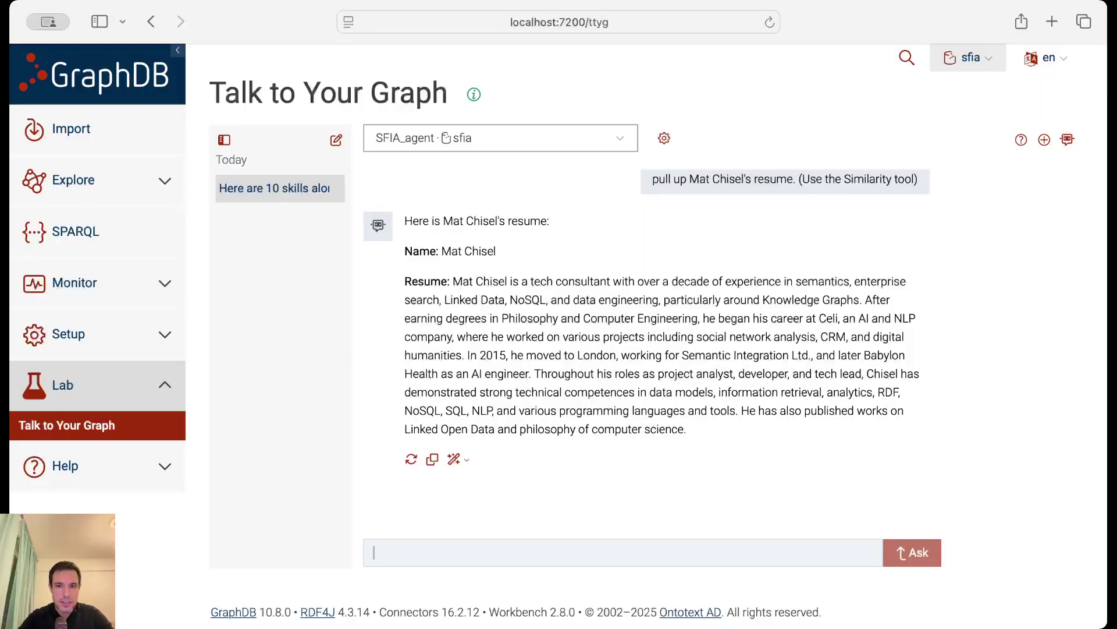
Enter the follow-up asking which SFIA skills are relevant to this résumé.
key(super+Tab)
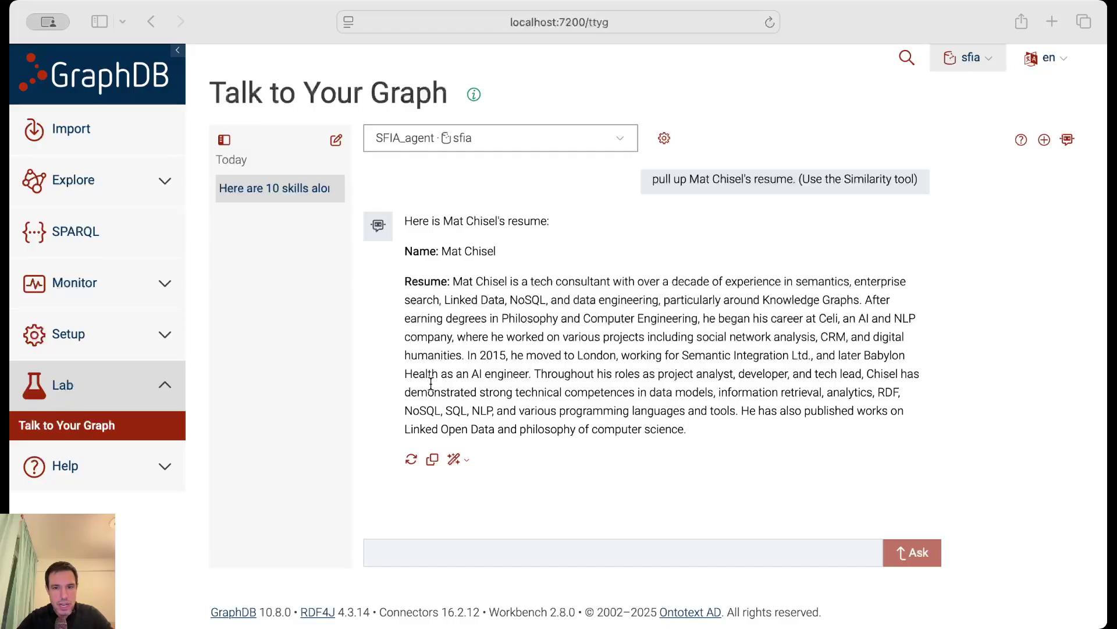
click(456, 542)
text(What SFIA Skills do you think are relevant to this resume? (Use the Similarity tool))
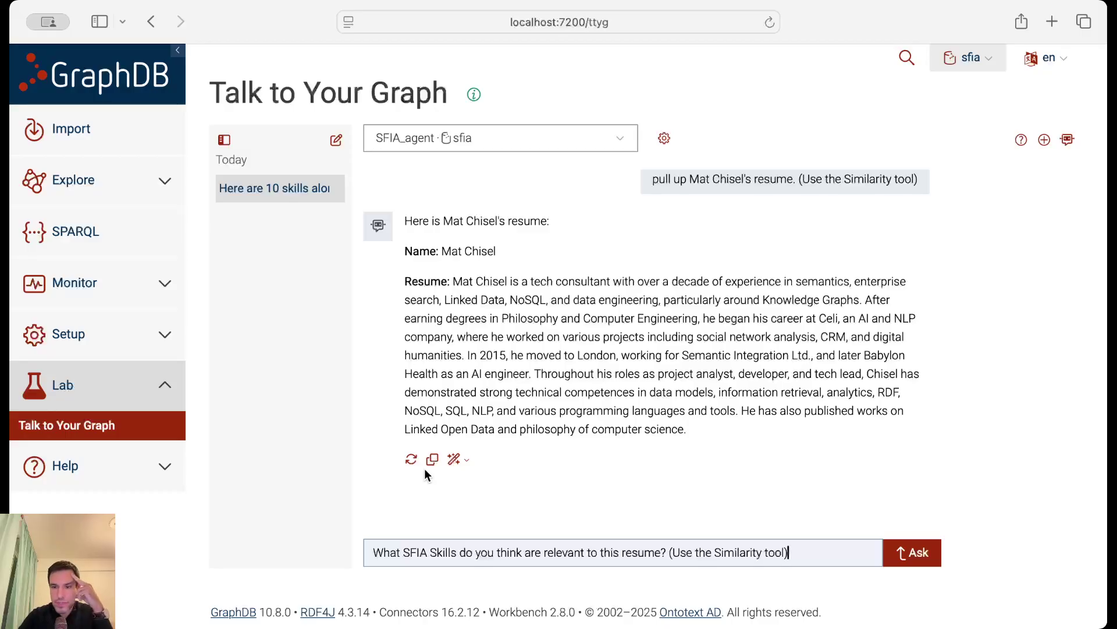
Submit the relevant-skills question, getting DENG Data engineering and TECH Specialist advice.
key(Return)
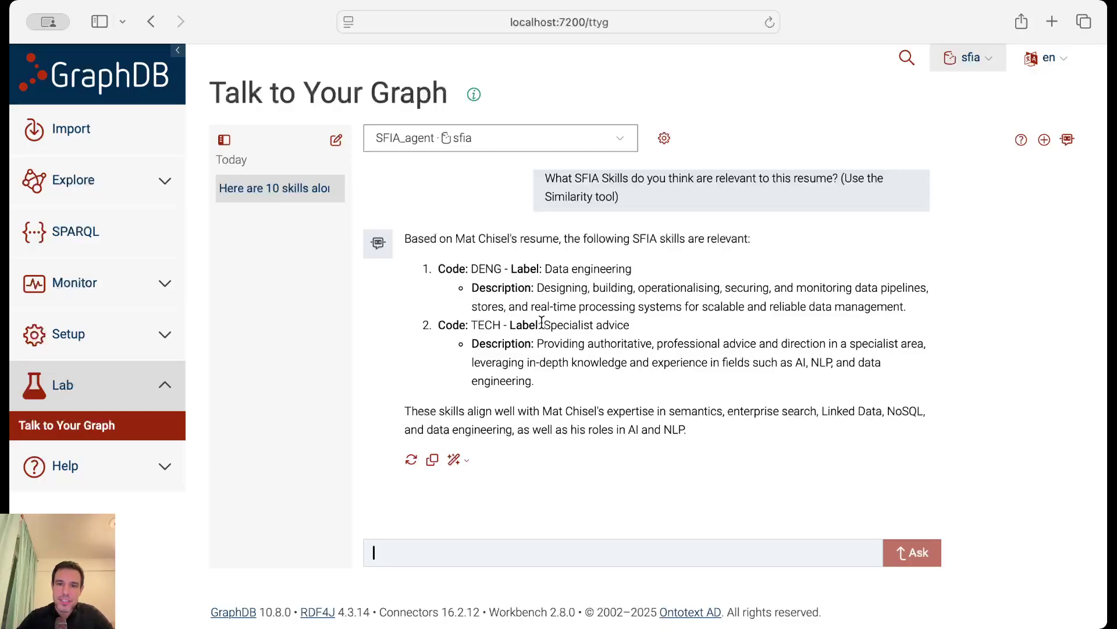
drag(543, 325, 620, 324)
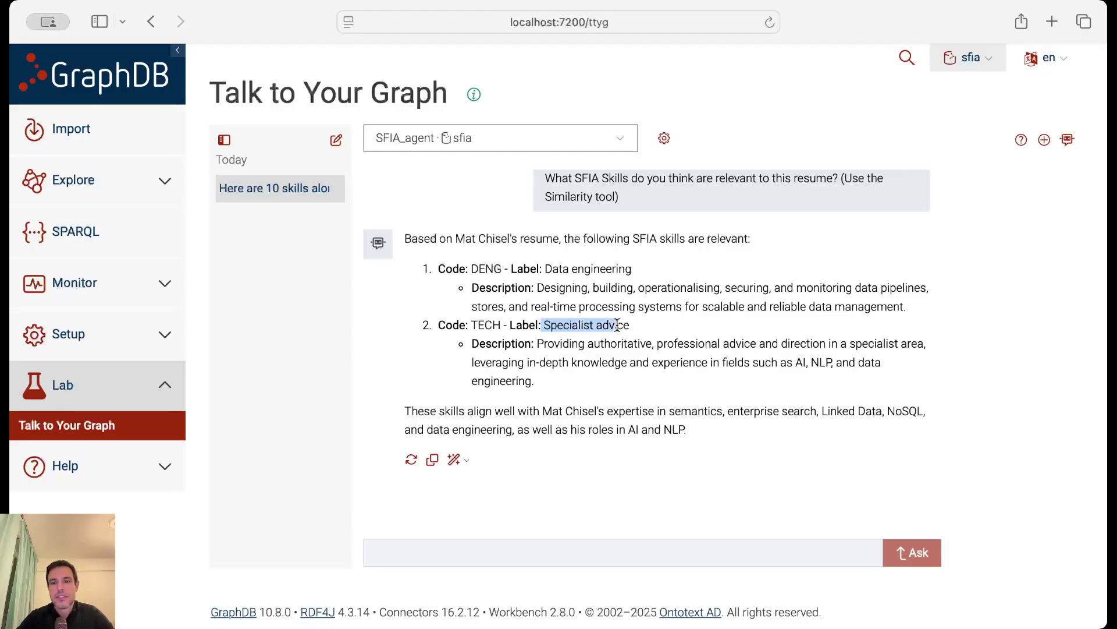
click(525, 348)
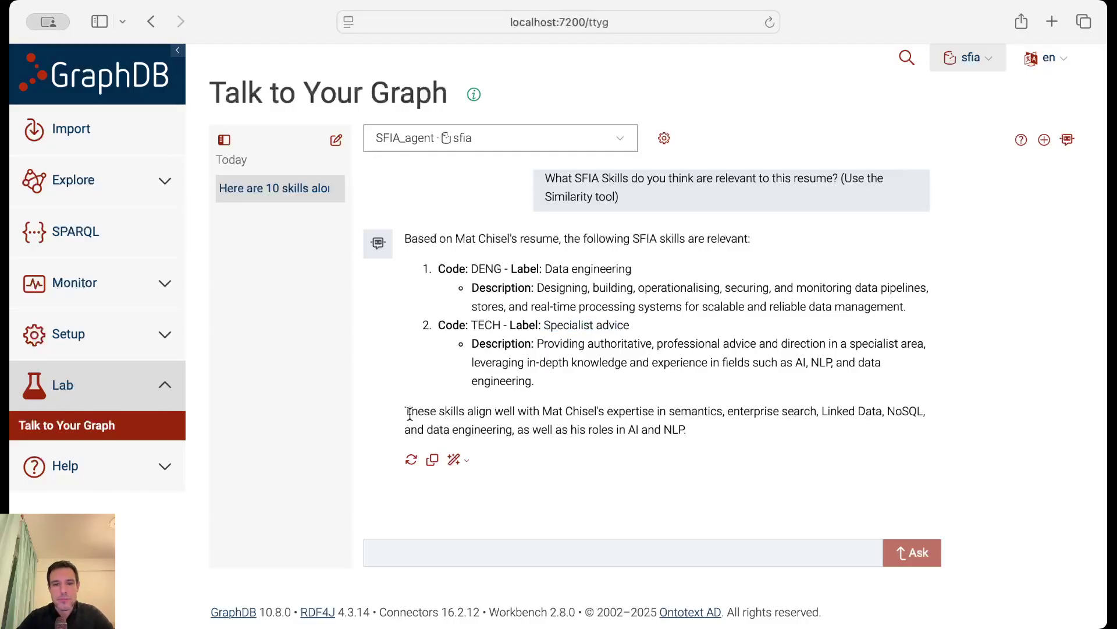
key(super+Tab)
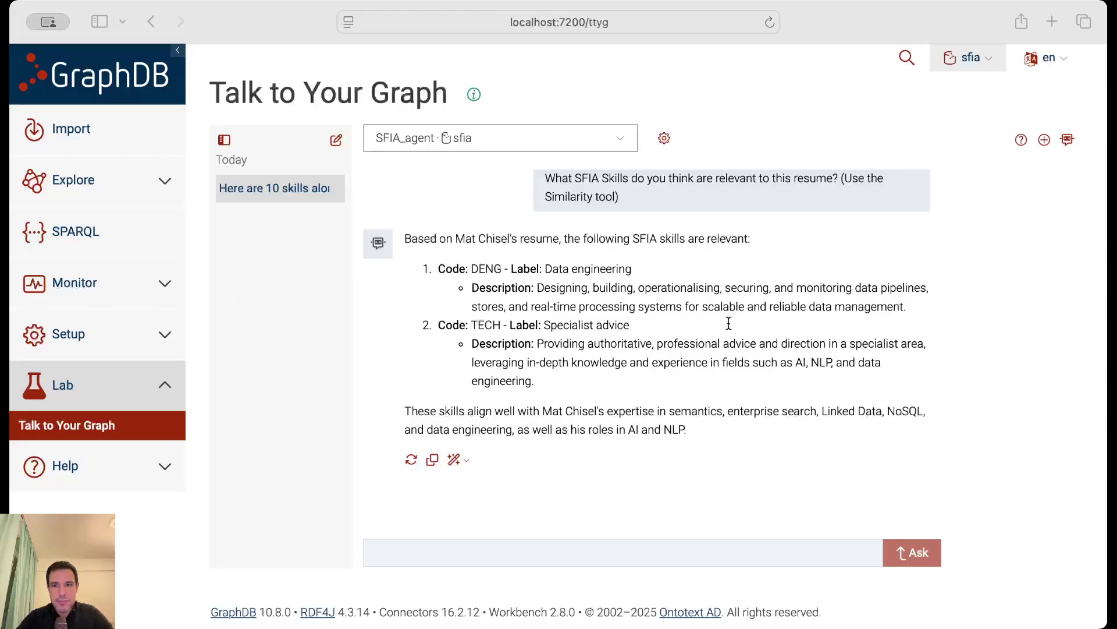
Submit the question asking which skill levels the résumé can be assessed at.
click(576, 558)
key(super+v)
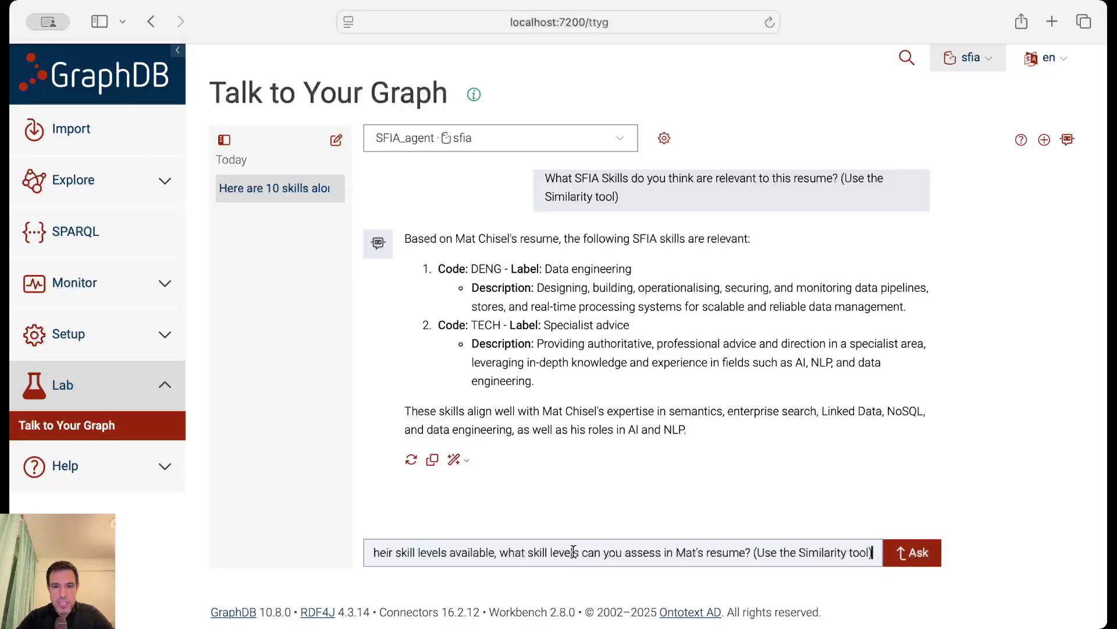
key(super+Left)
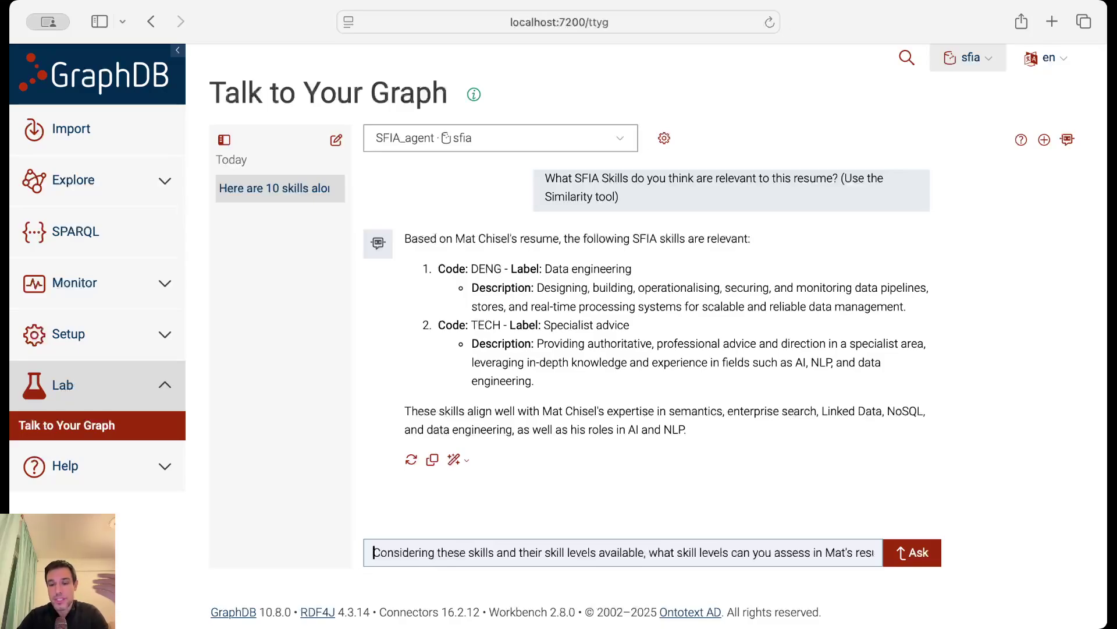
click(806, 552)
key(Right)
key(Right)
key(Right)
key(Right)
key(Right)
key(Right)
key(Right)
key(Right)
key(Right)
key(Right)
key(Right)
key(Right)
key(Right)
key(Right)
key(Right)
key(Right)
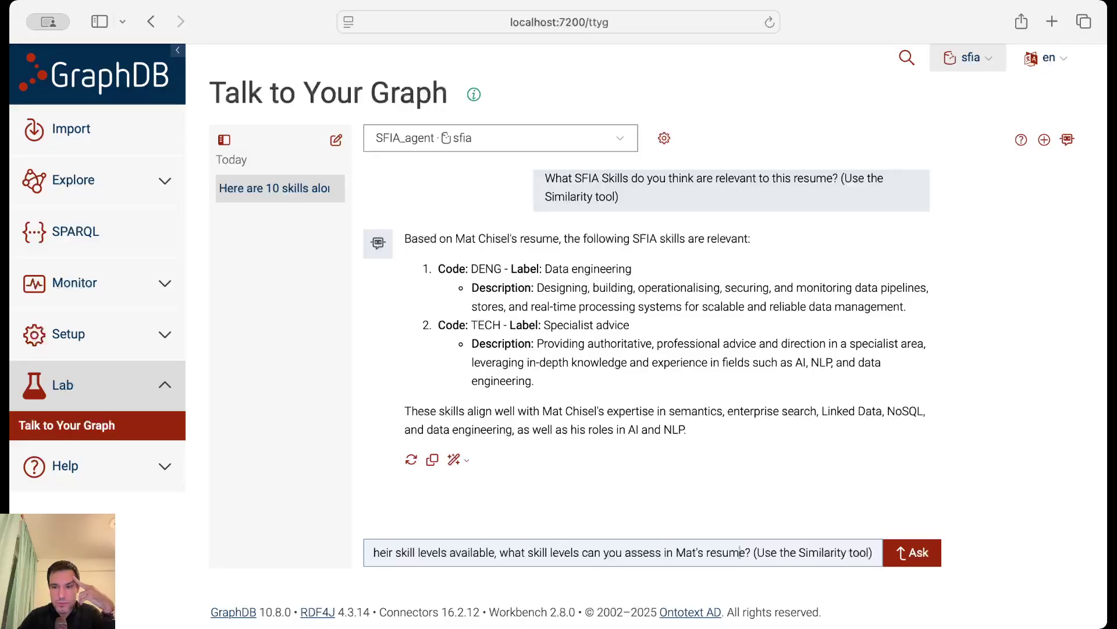
key(Return)
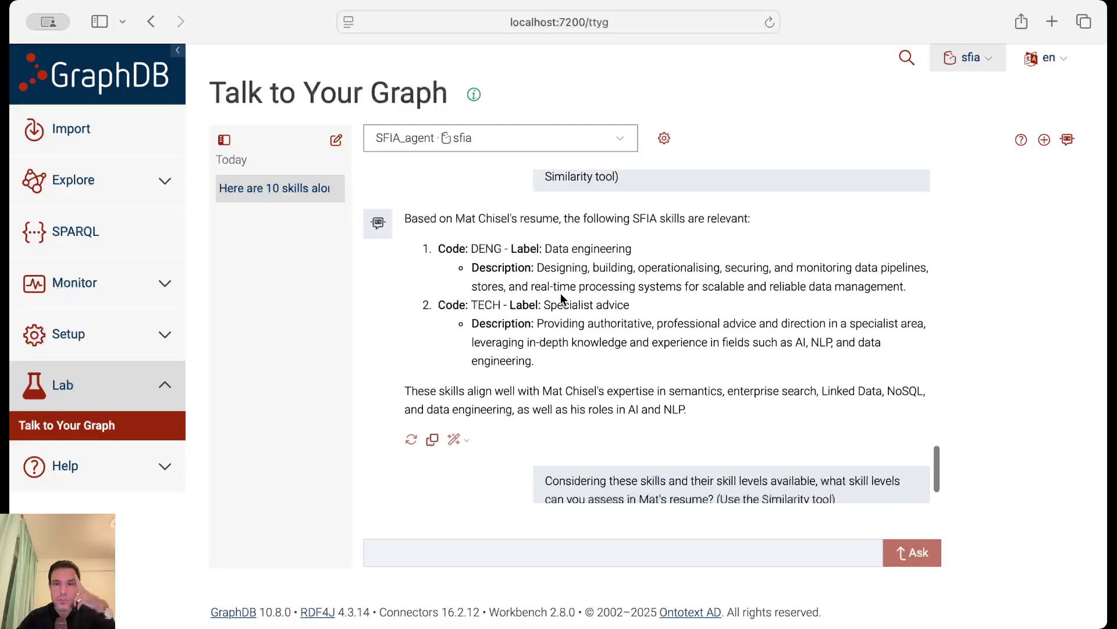
Read through the assessment: DENG_4 or DENG_5 and TECH_5 or TECH_6.
scroll(562, 298, up, 2)
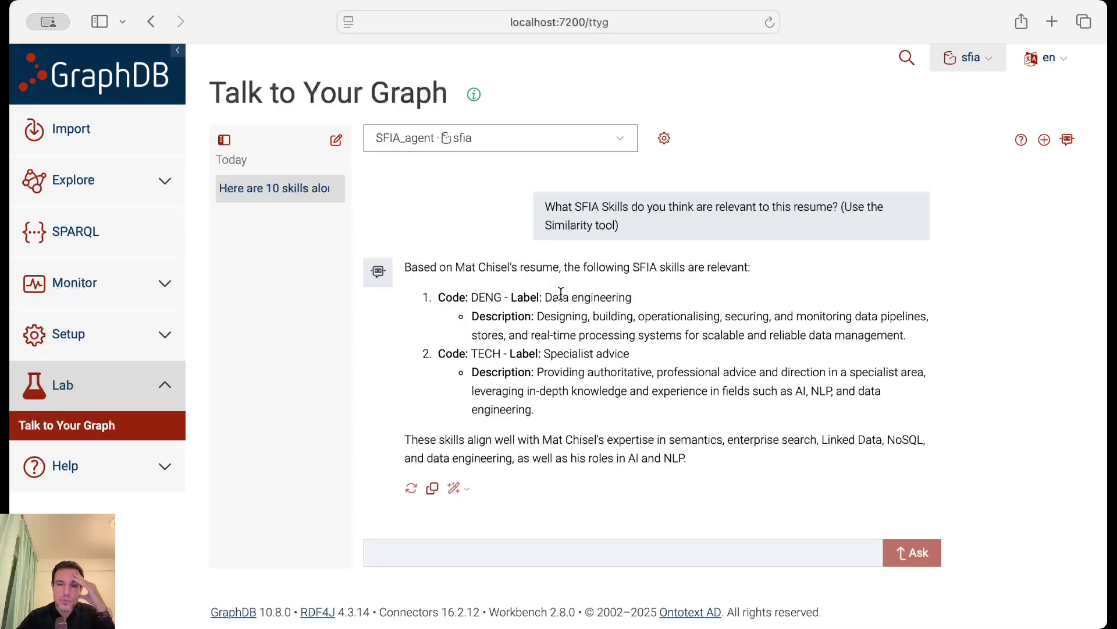
scroll(560, 294, down, 1)
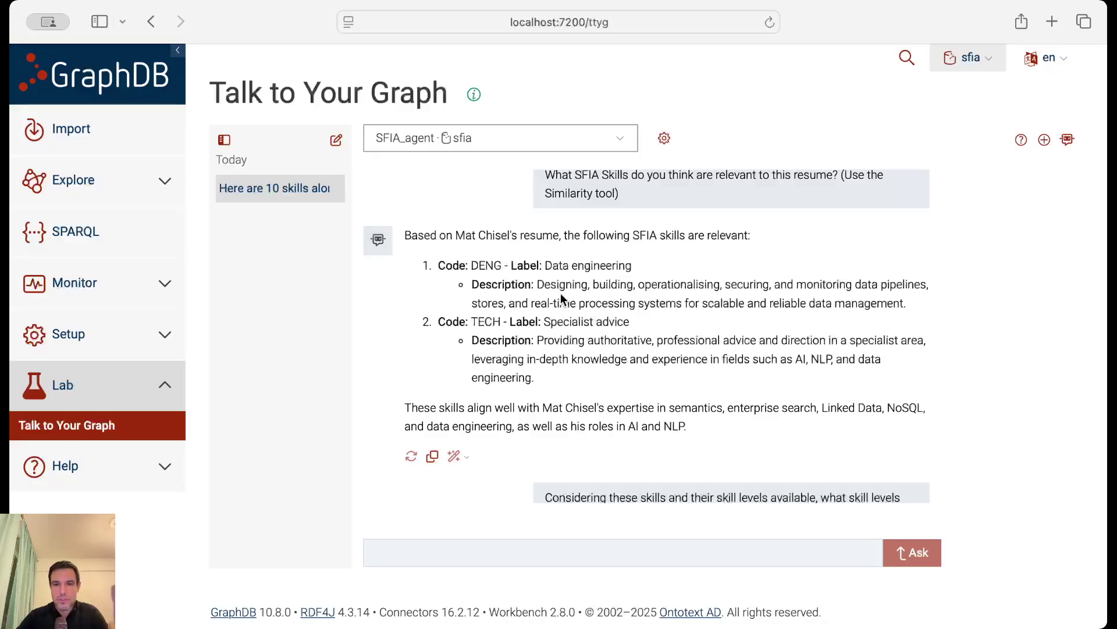
scroll(560, 292, down, 10)
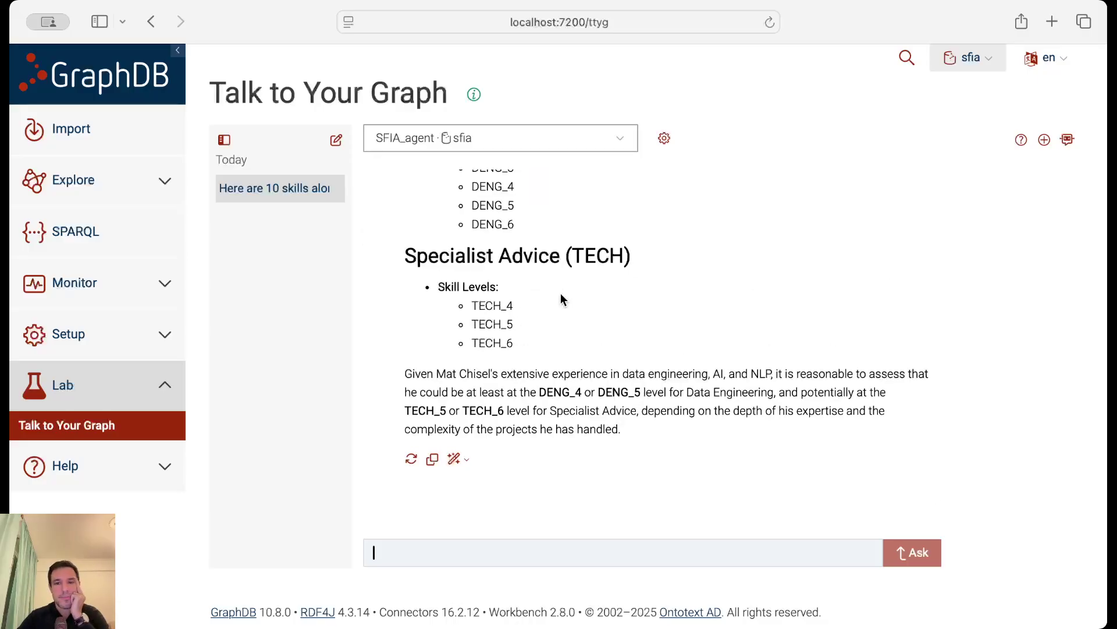
scroll(688, 273, up, 5)
scroll(688, 273, down, 1)
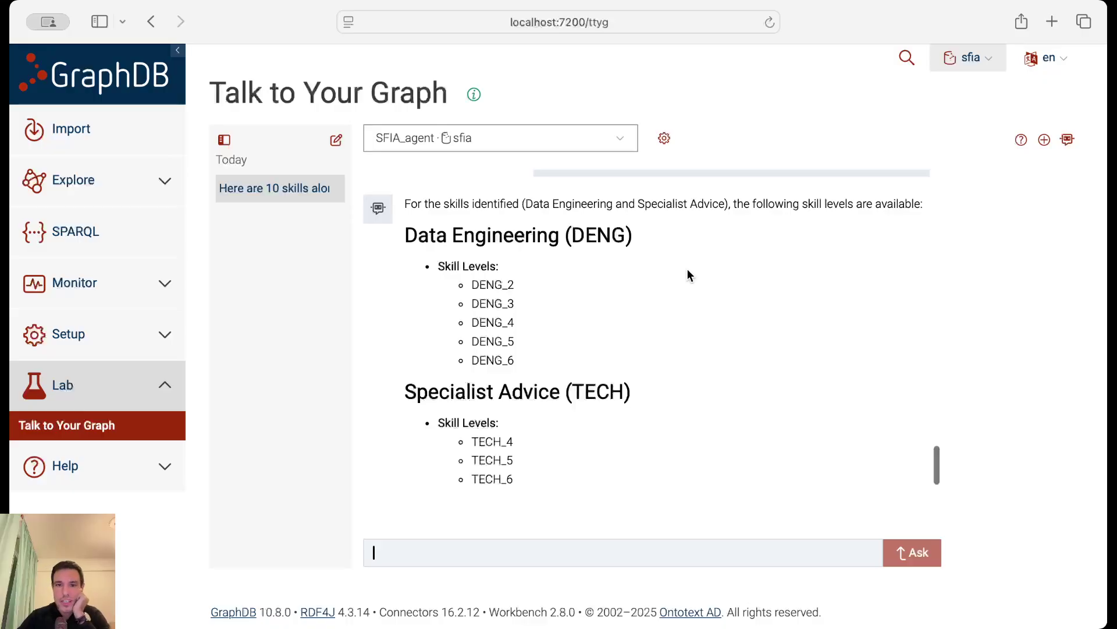
scroll(688, 273, down, 1)
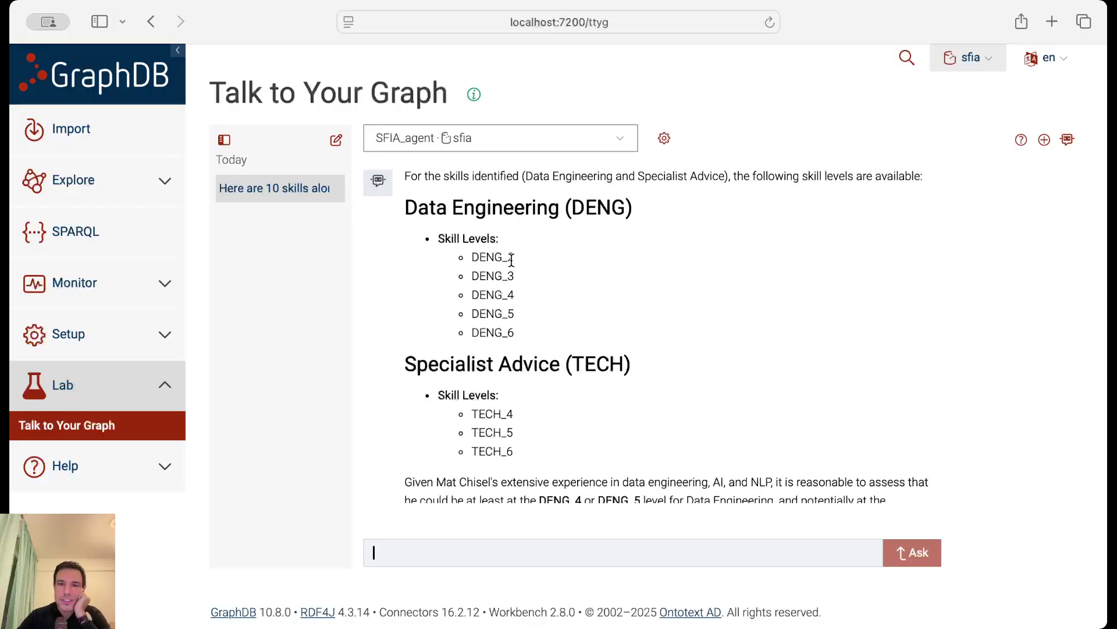
scroll(508, 357, down, 3)
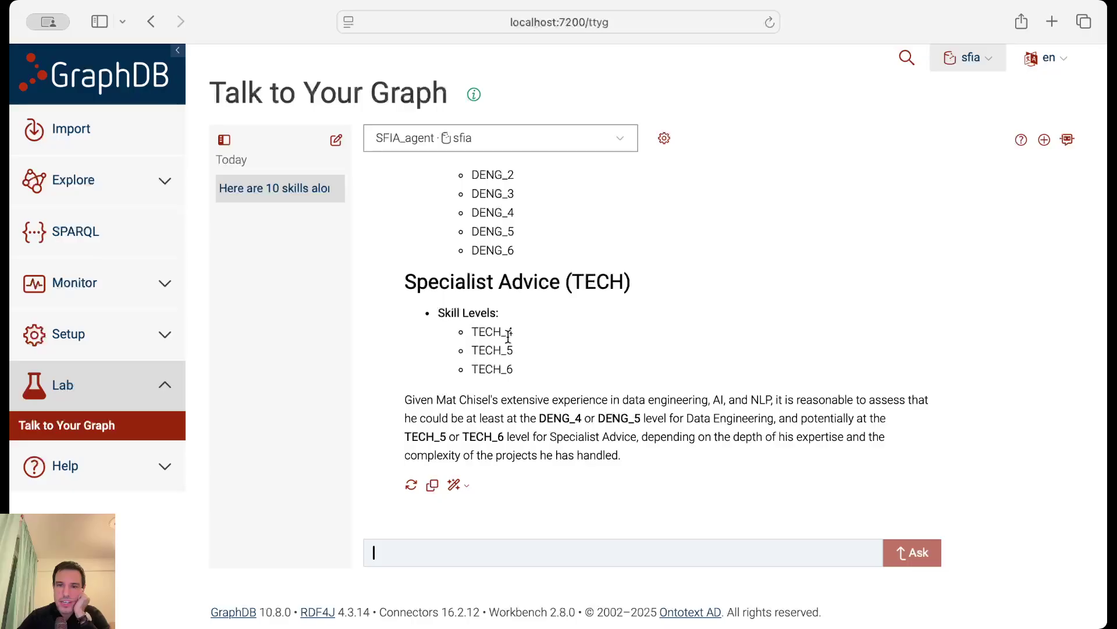
scroll(508, 337, down, 1)
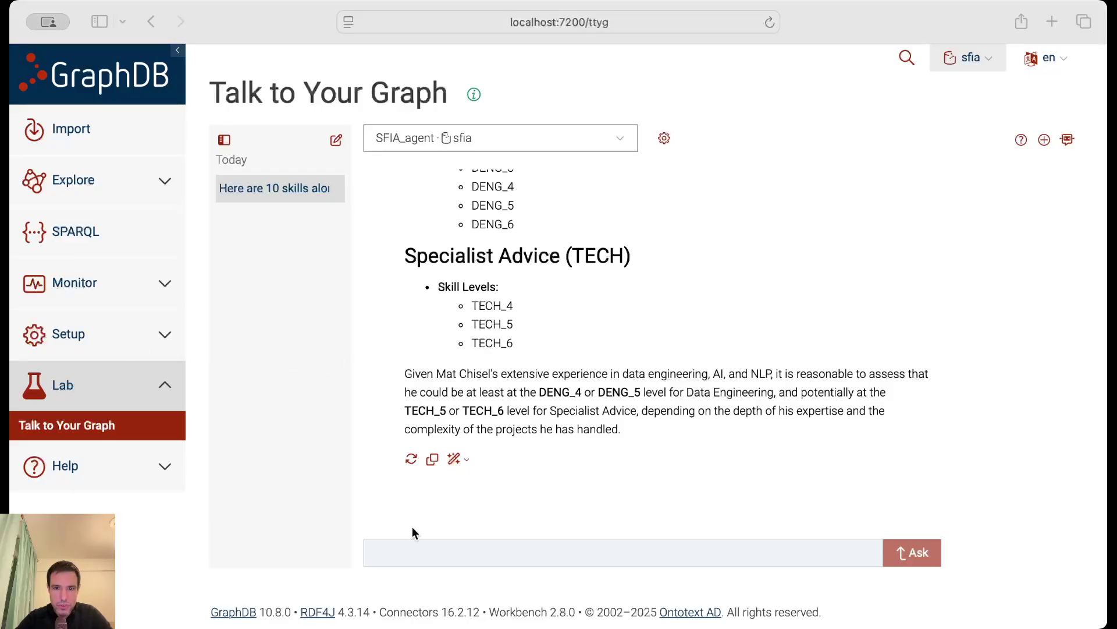
Ask 'so in summary, what are the highest skill levels you would safely classify this resume under?'.
click(432, 557)
text(so in summary, what are the highest skill levels you would safely classify this resume under?)
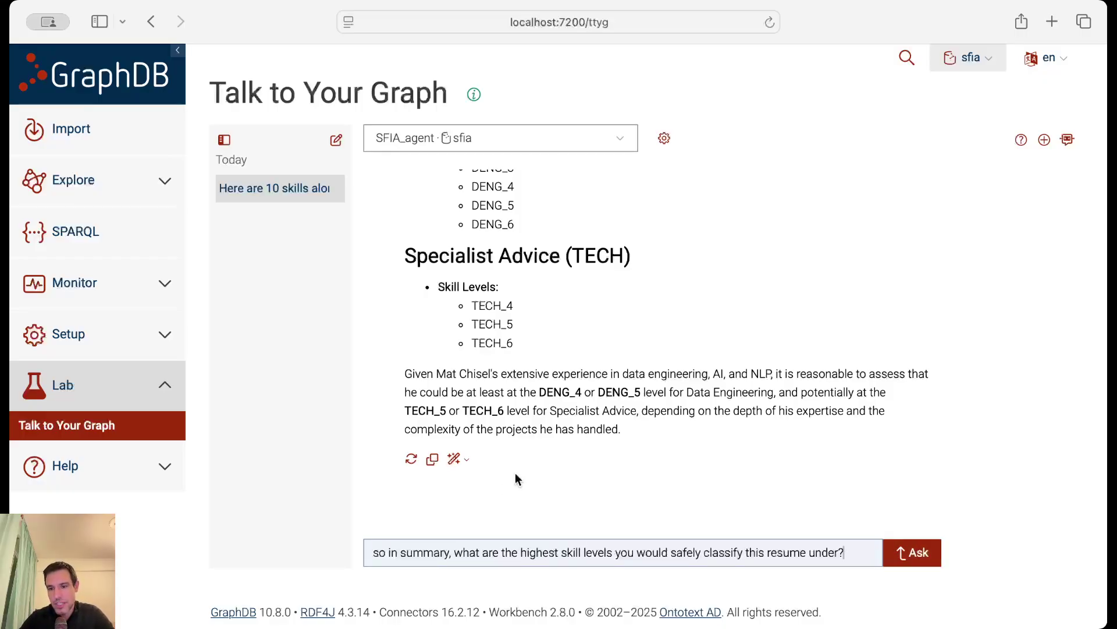
key(Return)
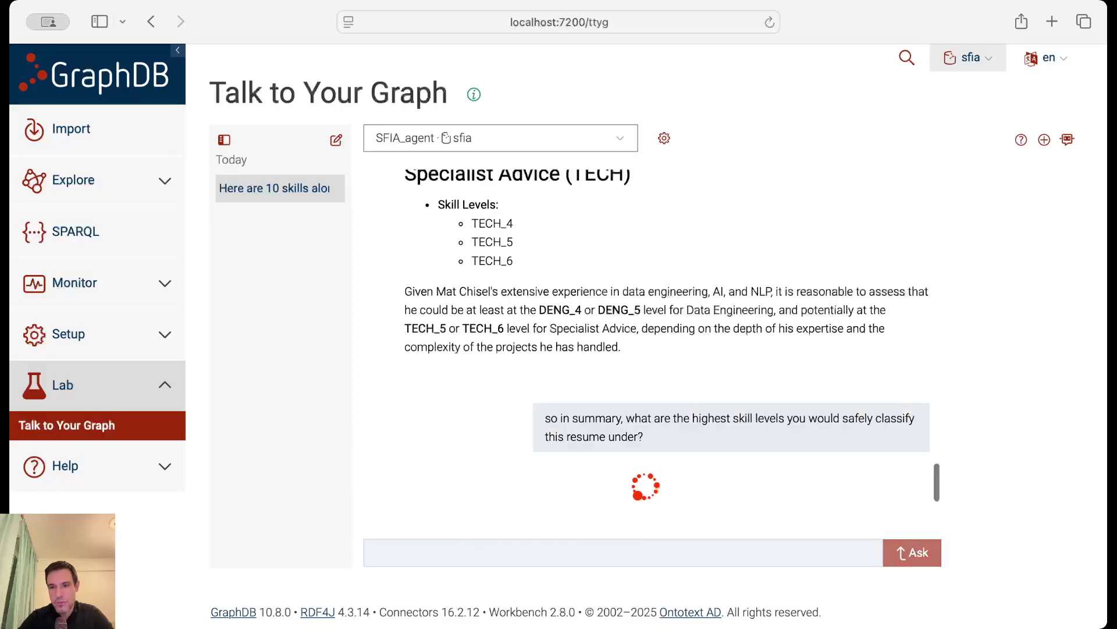